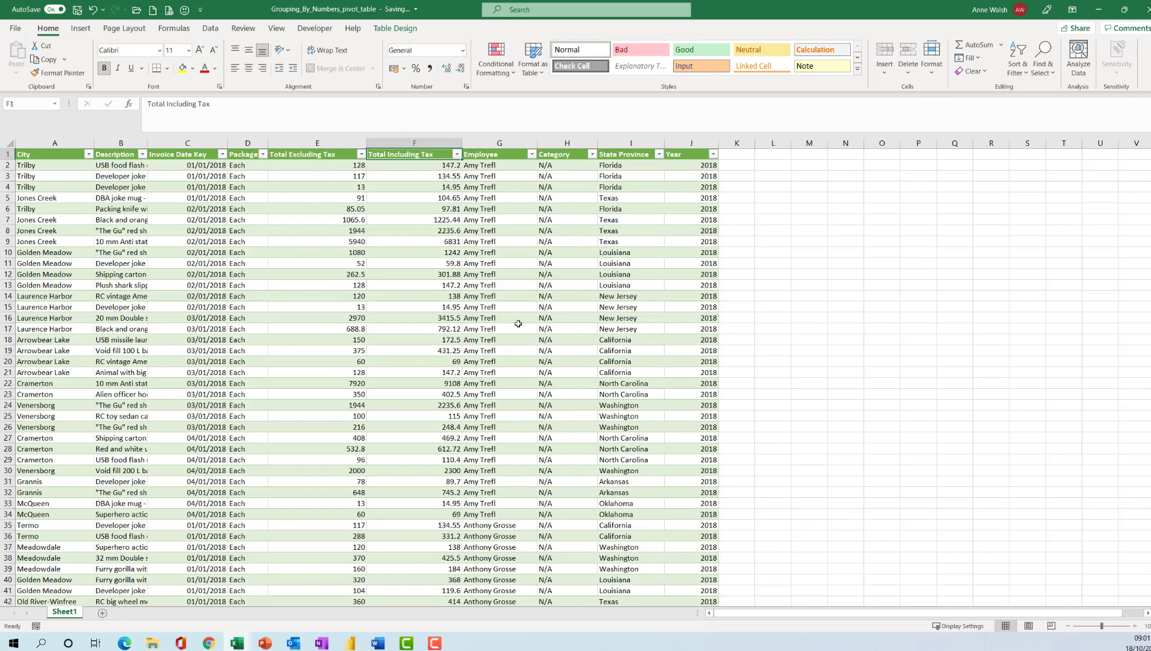
Create a PivotTable from the sales table on a new worksheet, with Total Excluding Tax as both the values and the rows.
{"action": "left_click", "coordinate": [416, 228]}
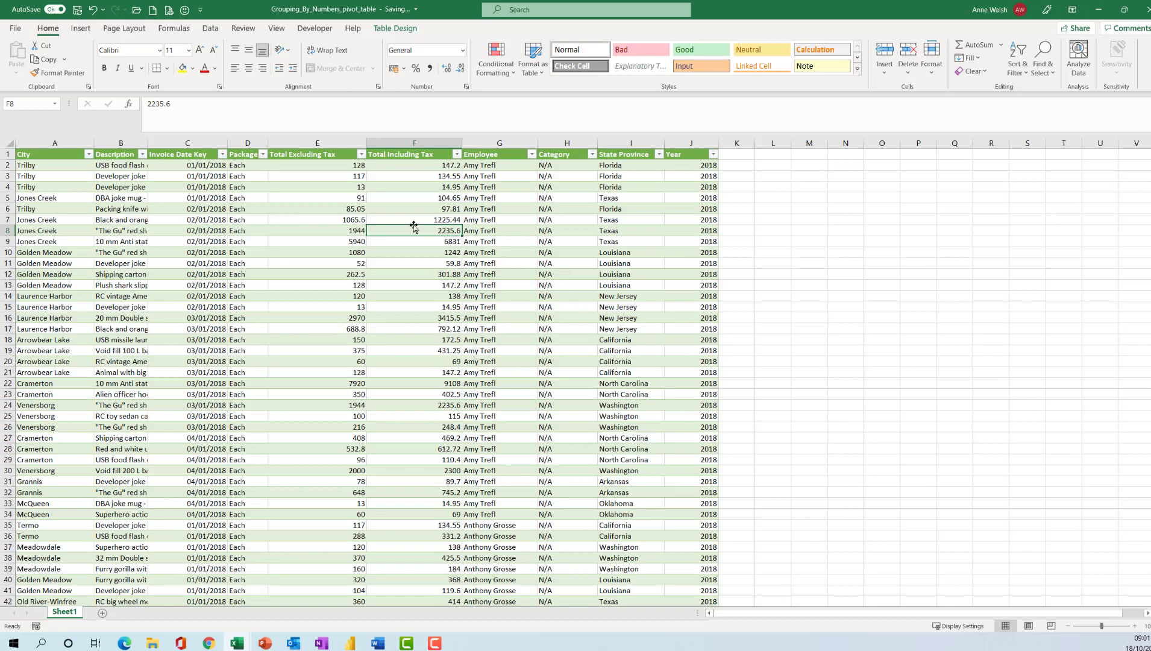
{"action": "left_click", "coordinate": [392, 29]}
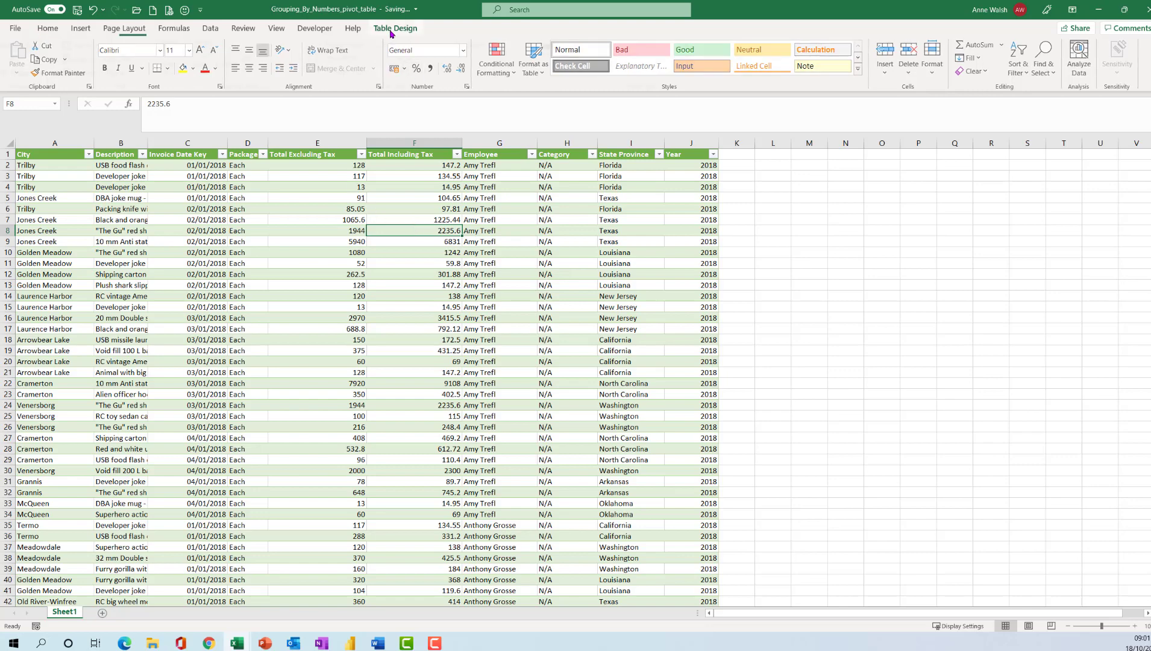
{"action": "left_click", "coordinate": [115, 46]}
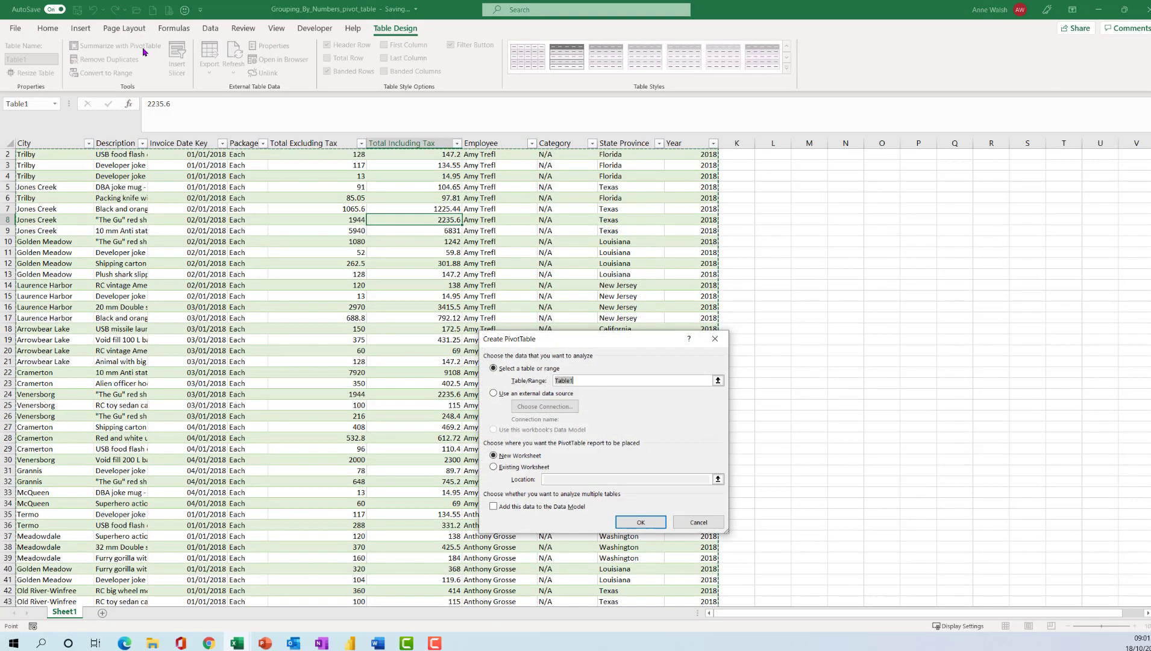
{"action": "left_click", "coordinate": [638, 521]}
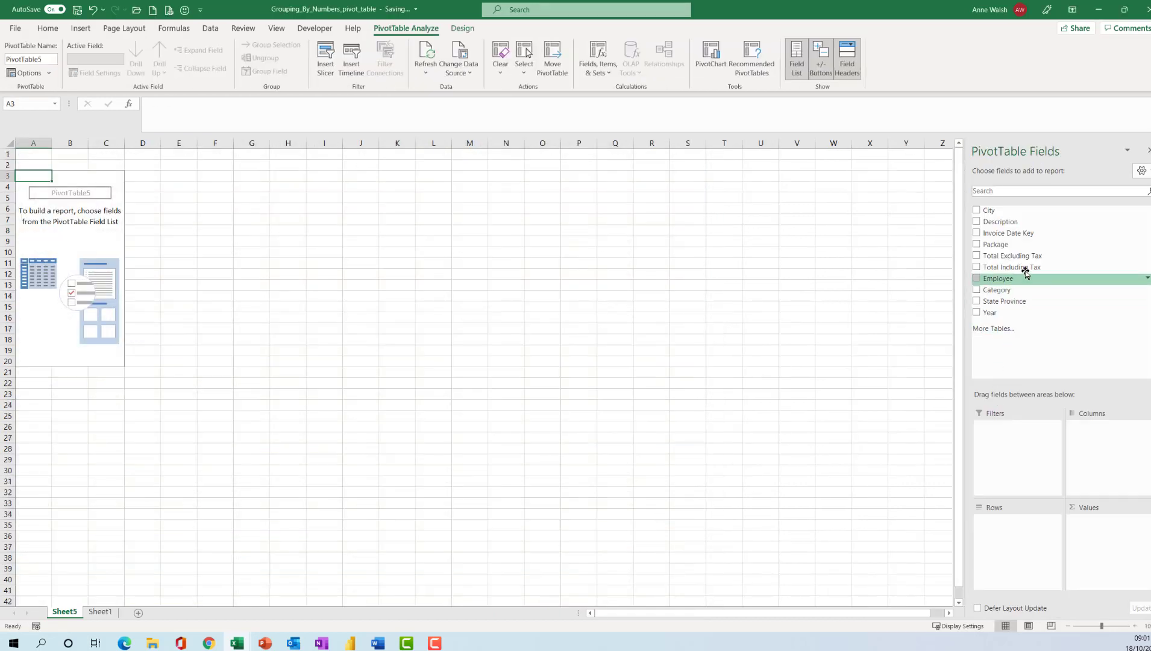
{"action": "left_click_drag", "start_coordinate": [1026, 260], "coordinate": [1126, 544]}
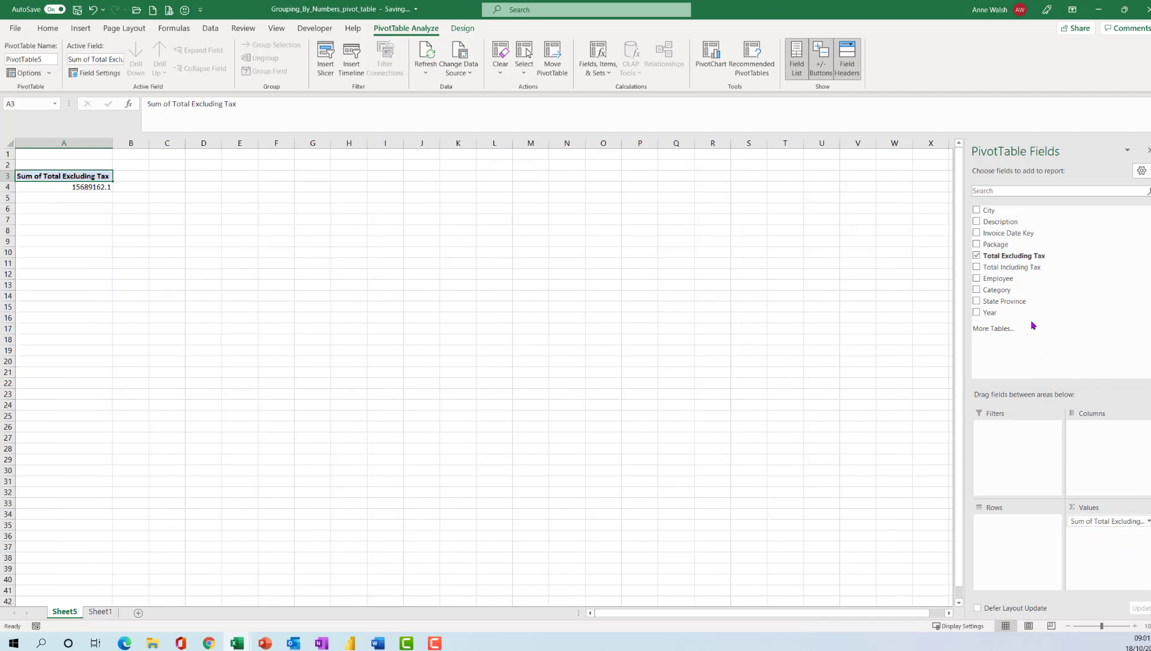
{"action": "left_click_drag", "start_coordinate": [1014, 261], "coordinate": [1030, 550]}
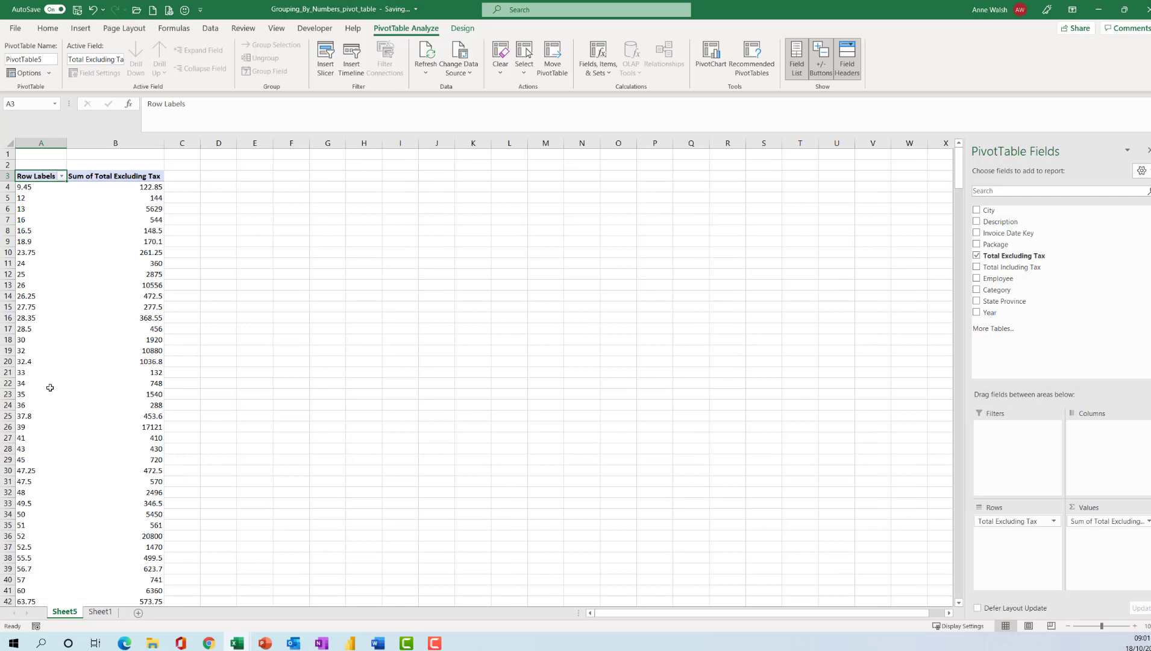
Group the PivotTable's row labels from 0 to 19000 in intervals of 1000.
{"action": "right_click", "coordinate": [35, 255]}
{"action": "left_click", "coordinate": [75, 387]}
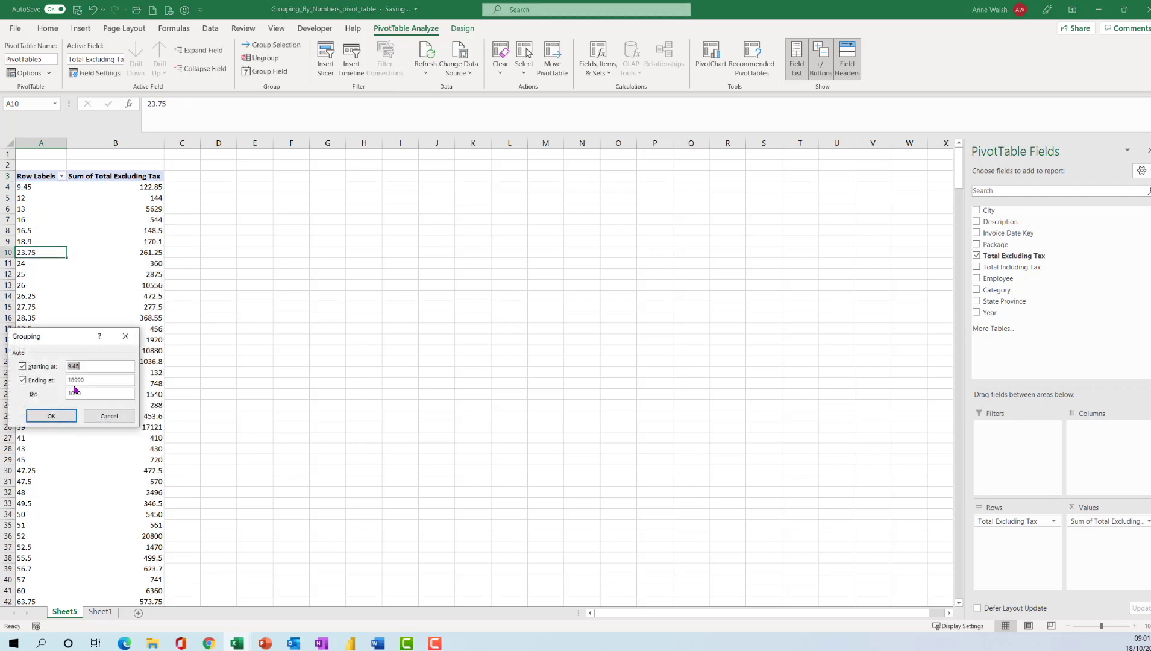
{"action": "left_click_drag", "start_coordinate": [67, 332], "coordinate": [409, 305]}
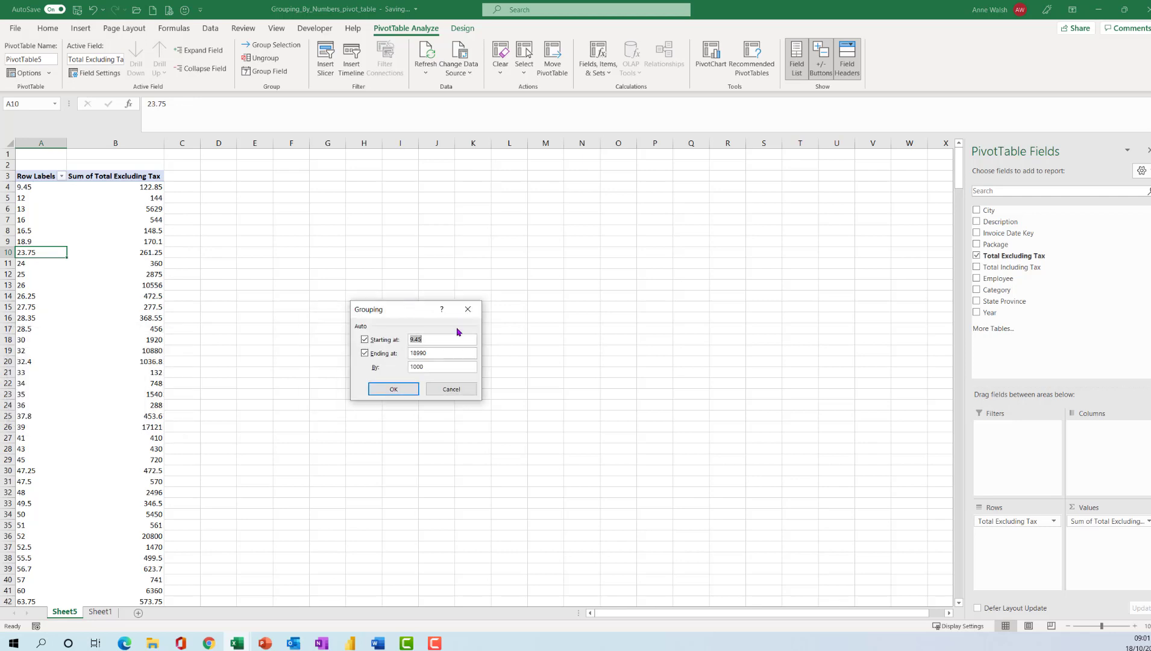
{"action": "type", "text": "0"}
{"action": "left_click_drag", "start_coordinate": [432, 354], "coordinate": [402, 359]}
{"action": "type", "text": "19"}
{"action": "left_click", "coordinate": [392, 391]}
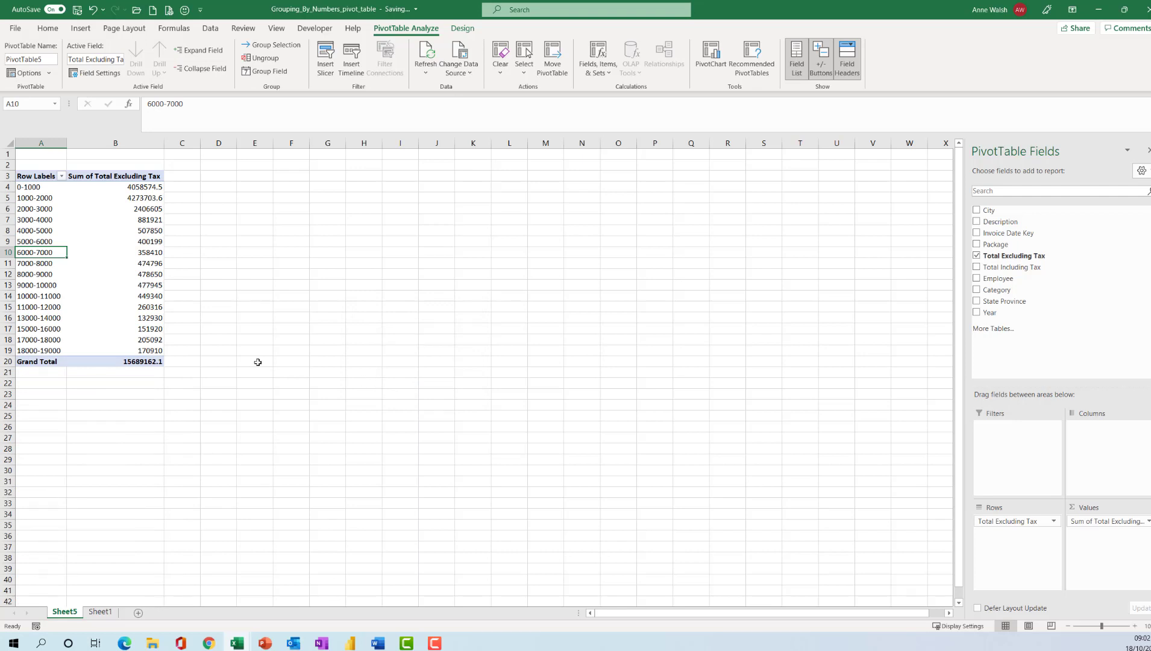
Format the Sum of Total Excluding Tax value field as Currency.
{"action": "right_click", "coordinate": [147, 244]}
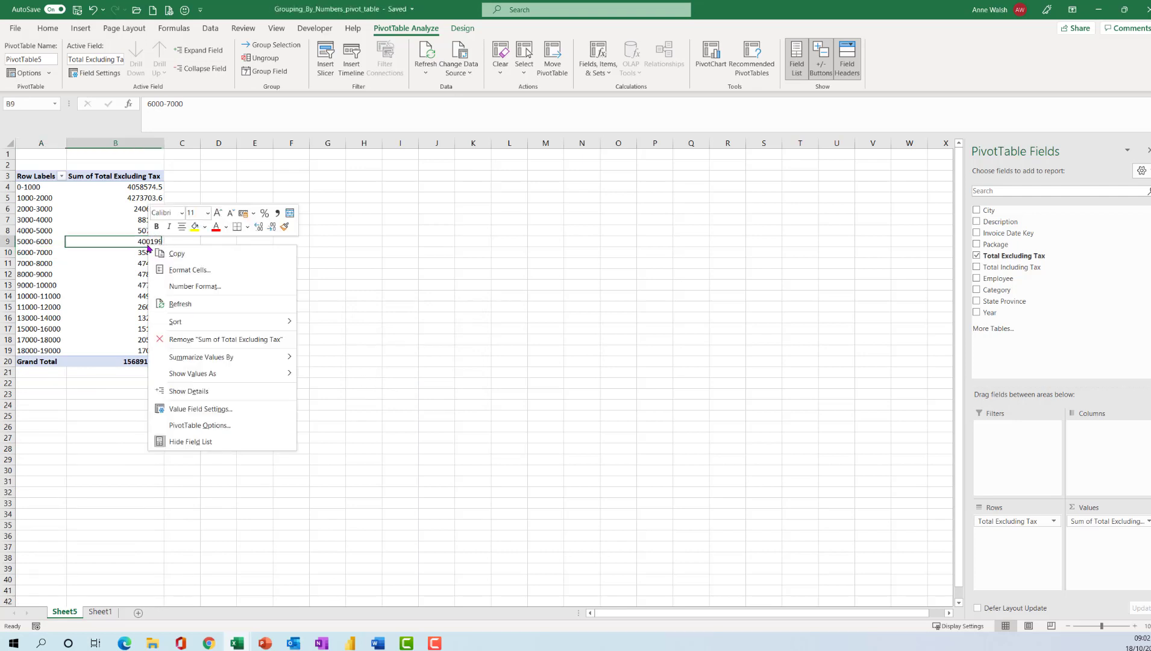
{"action": "left_click", "coordinate": [224, 414]}
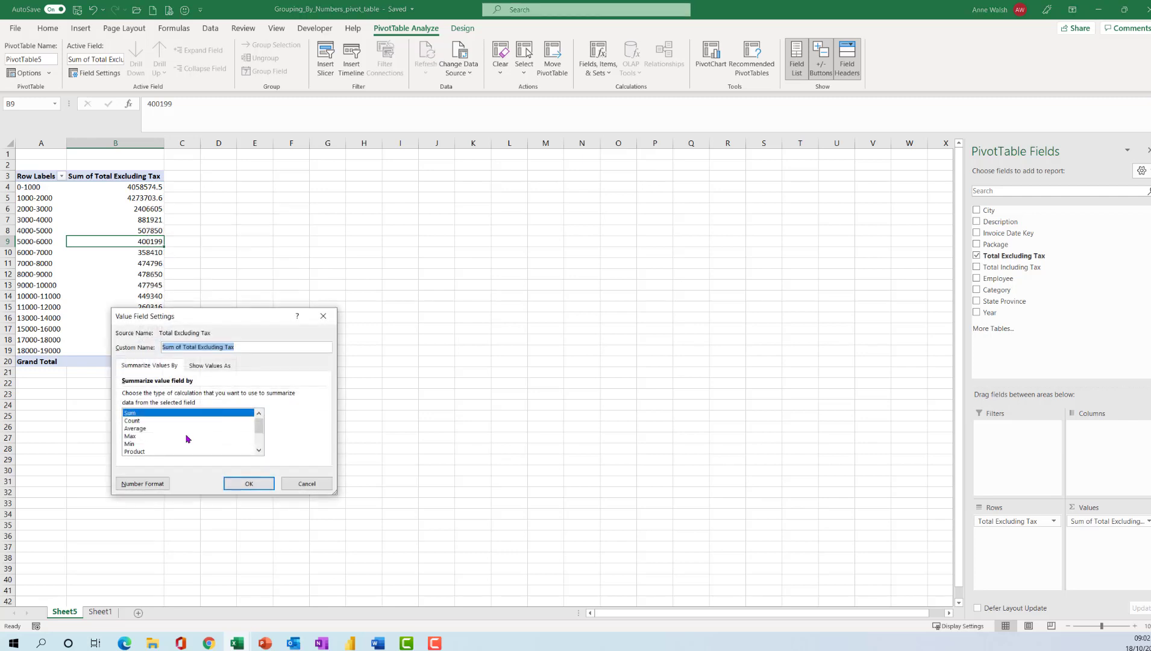
{"action": "left_click", "coordinate": [147, 486]}
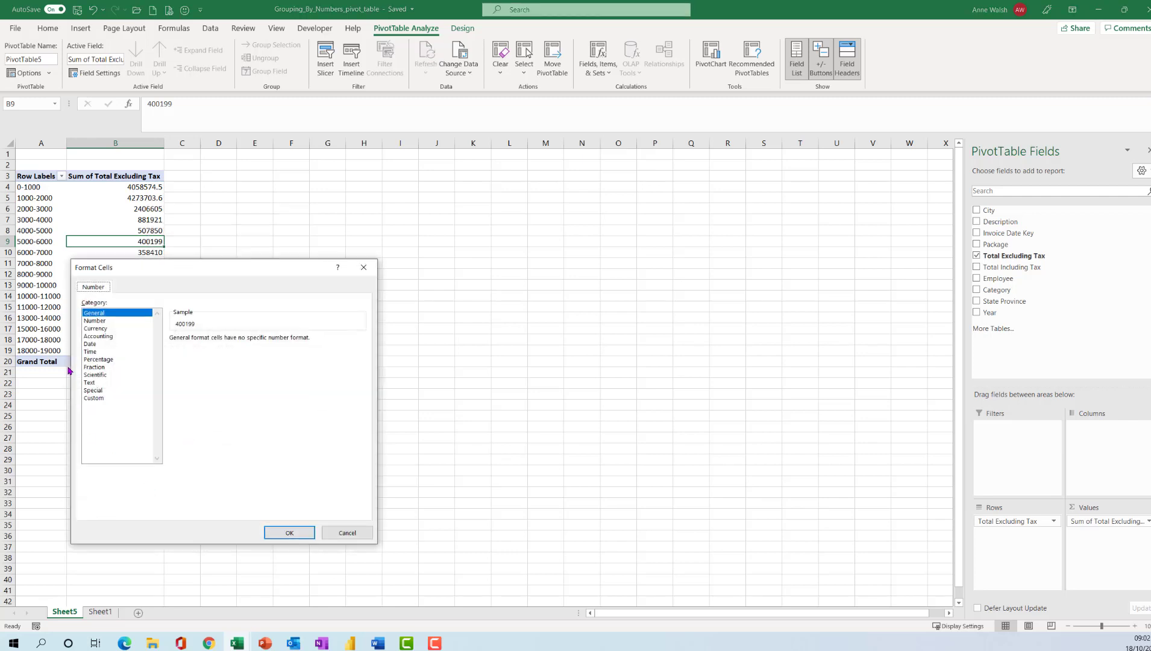
{"action": "left_click", "coordinate": [97, 329]}
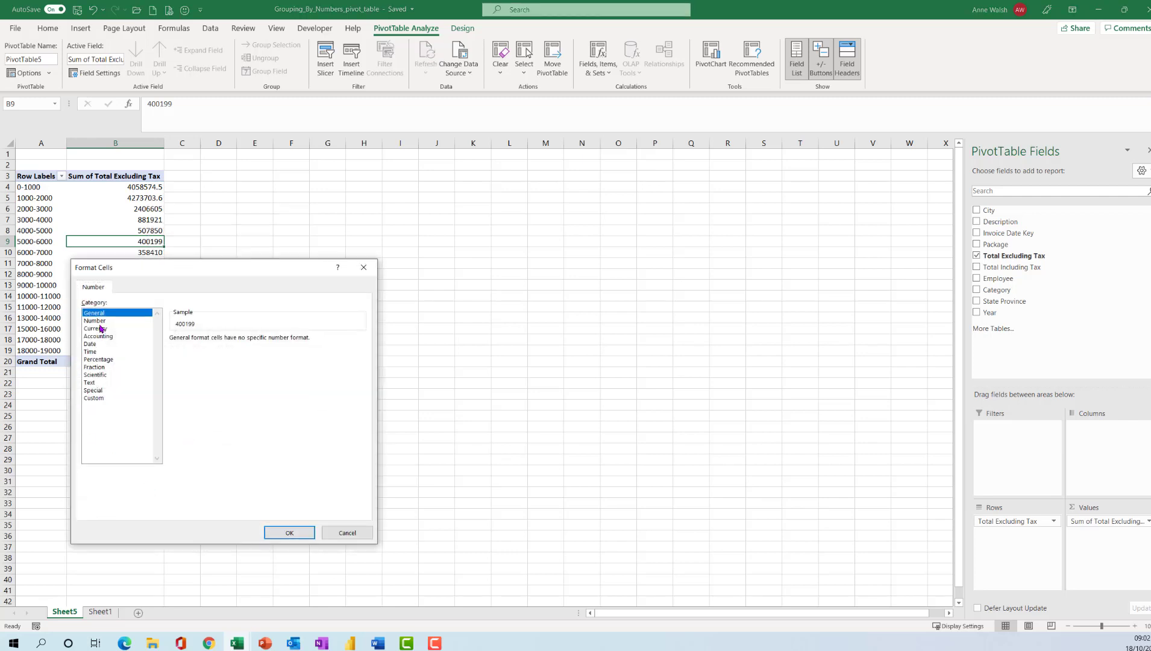
{"action": "left_click", "coordinate": [283, 533]}
{"action": "left_click", "coordinate": [247, 483]}
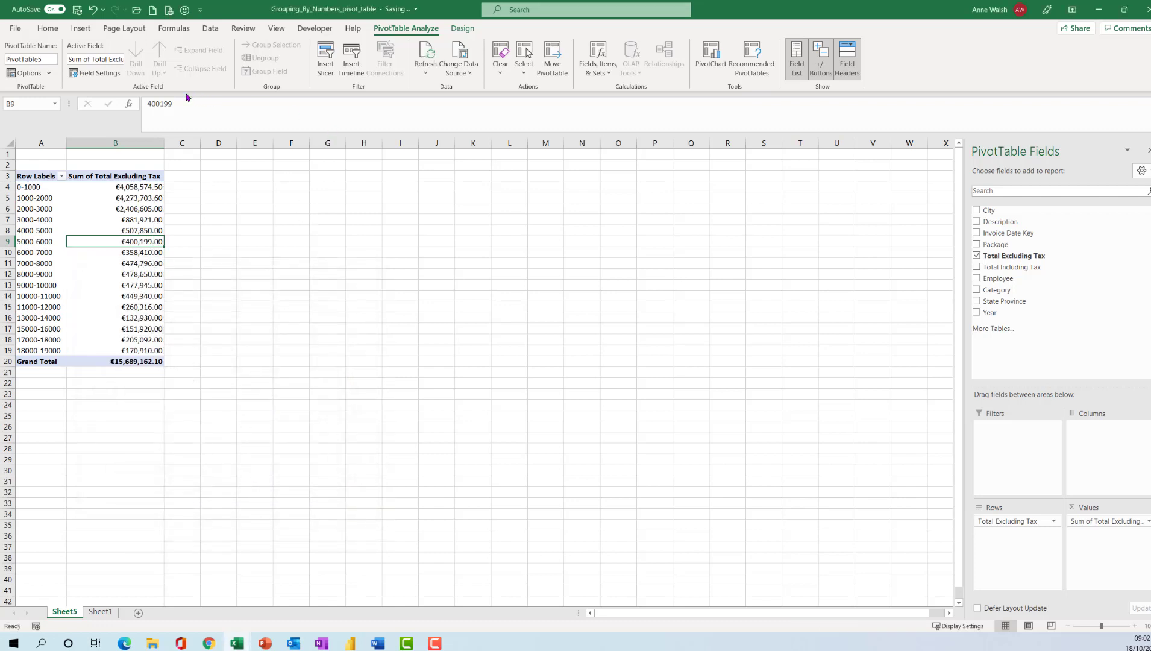
Apply green gradient data bars to all Sum of Total Excluding Tax values for Total Excluding Tax, and widen column B.
{"action": "left_click", "coordinate": [48, 29]}
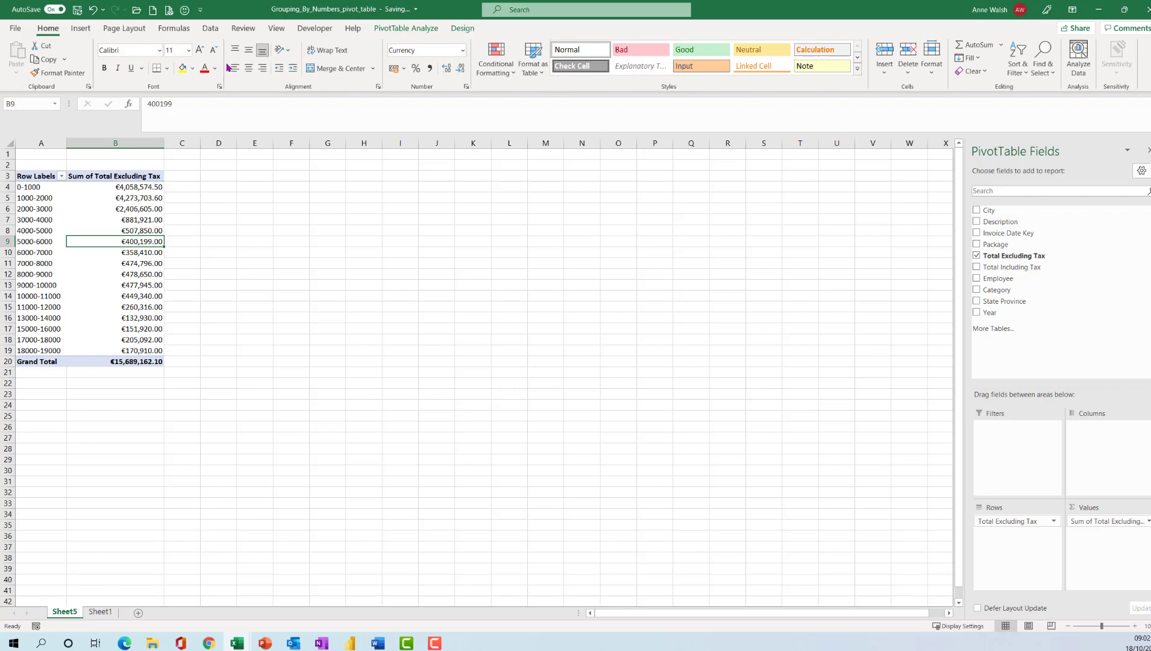
{"action": "left_click", "coordinate": [506, 66]}
{"action": "mouse_move", "coordinate": [517, 145]}
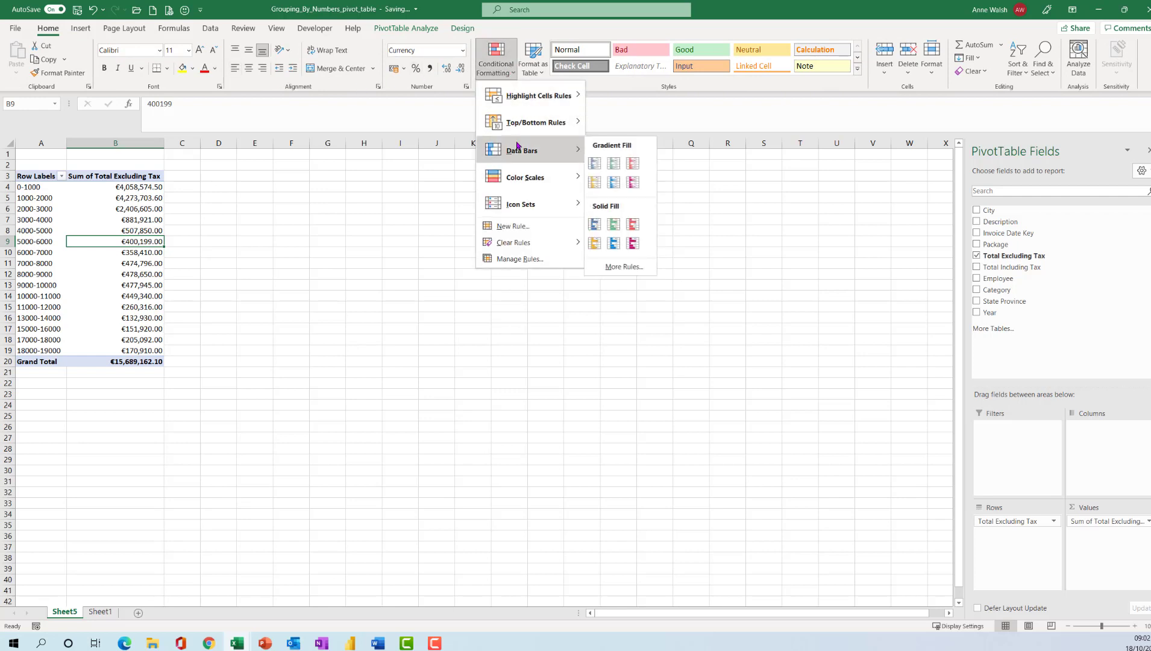
{"action": "left_click", "coordinate": [614, 163]}
{"action": "left_click", "coordinate": [179, 241]}
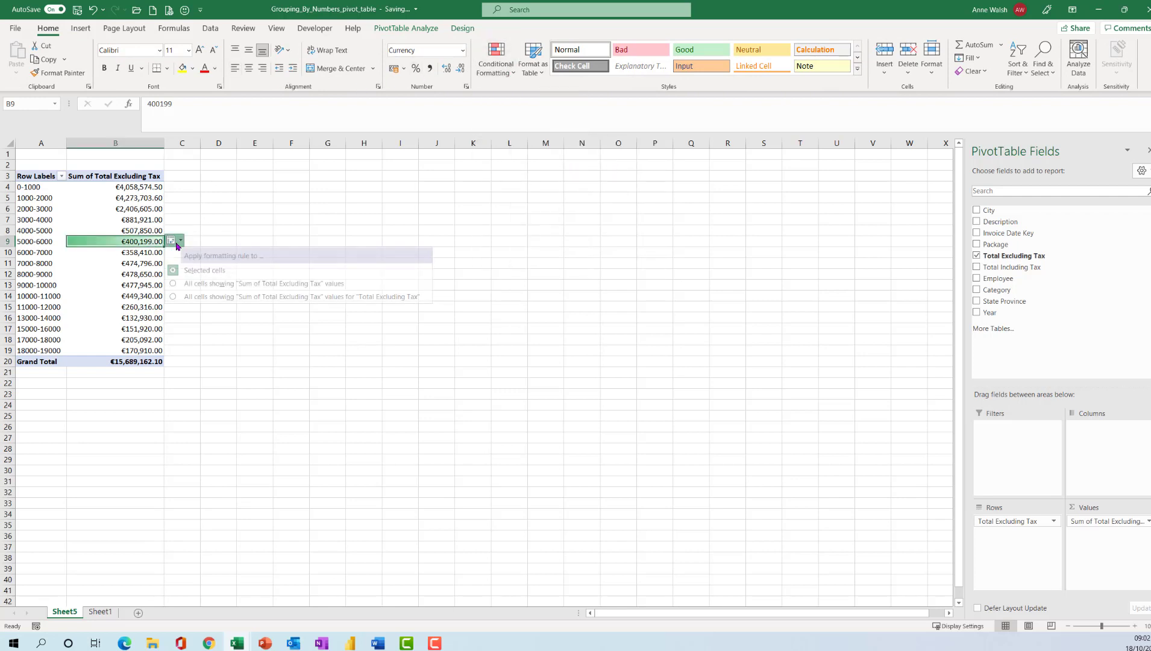
{"action": "left_click", "coordinate": [196, 300]}
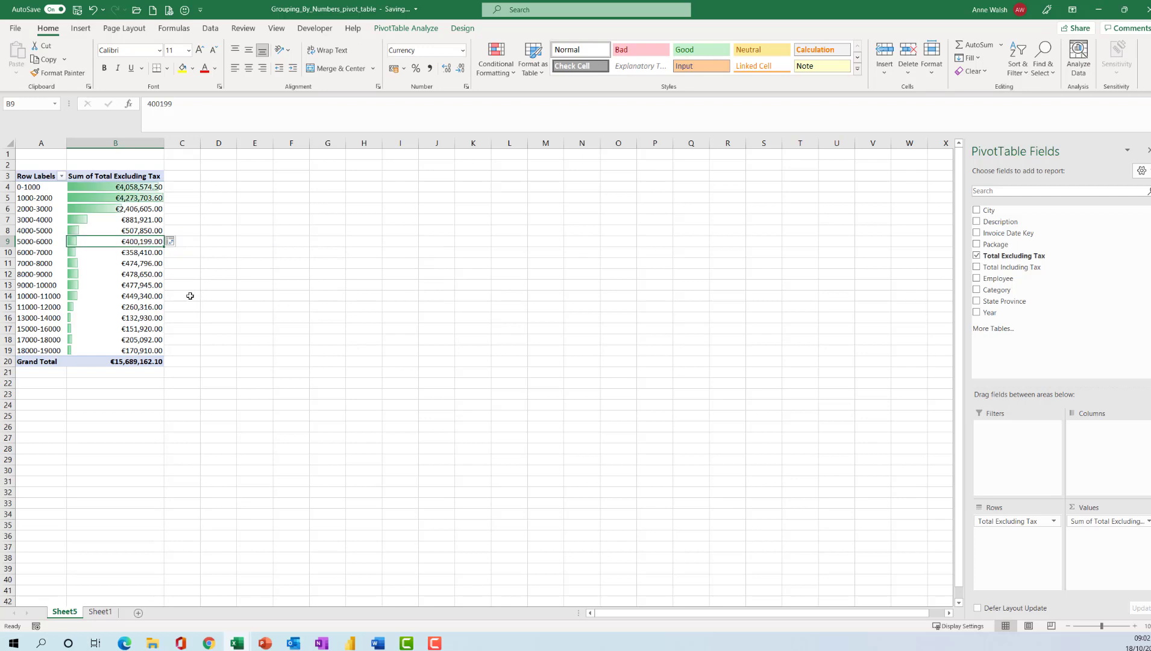
{"action": "left_click_drag", "start_coordinate": [165, 144], "coordinate": [214, 145]}
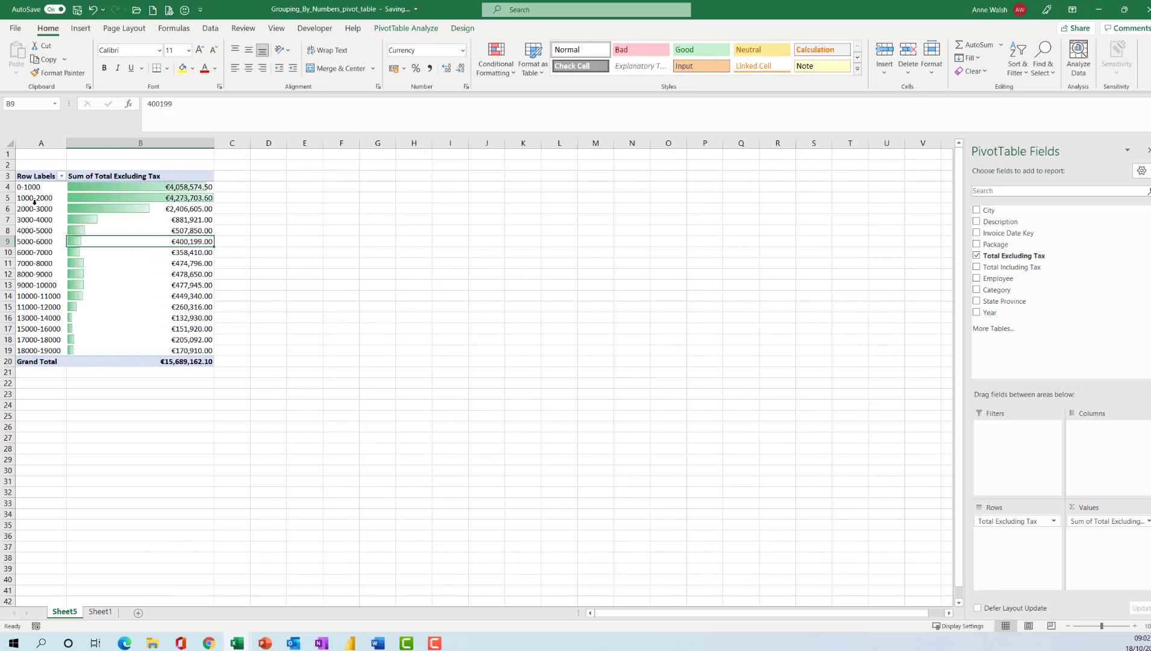
Add Total Excluding Tax to the PivotTable's values a second time.
{"action": "mouse_move", "coordinate": [138, 199]}
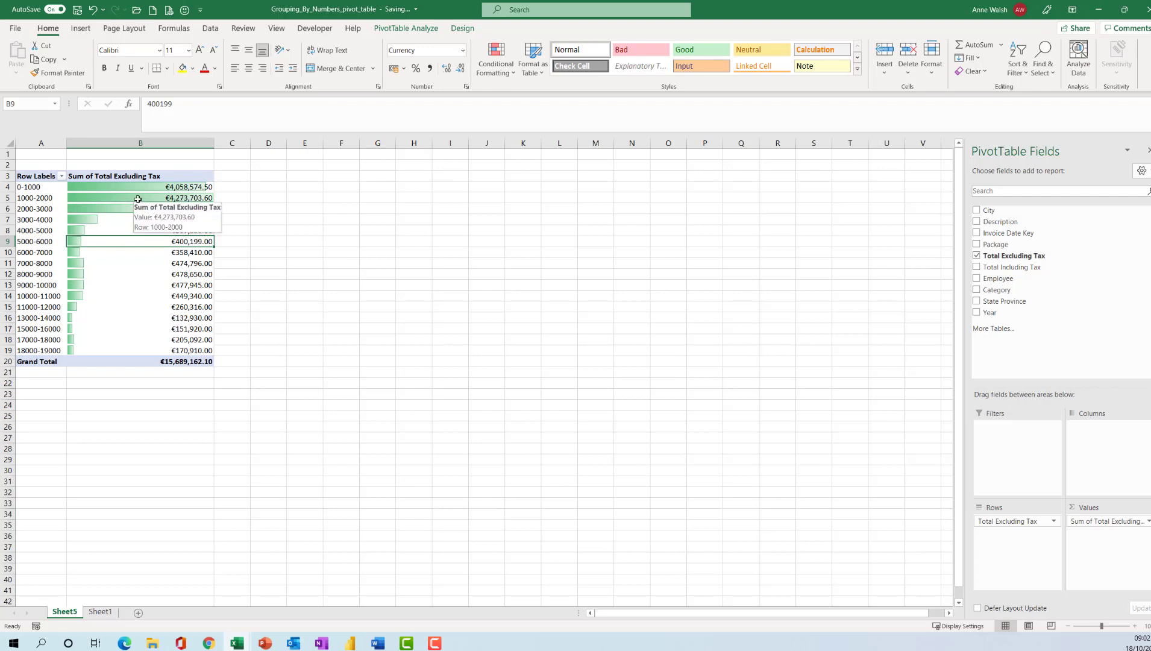
{"action": "mouse_move", "coordinate": [192, 276]}
{"action": "key", "text": "Down"}
{"action": "key", "text": "Down"}
{"action": "key", "text": "Down"}
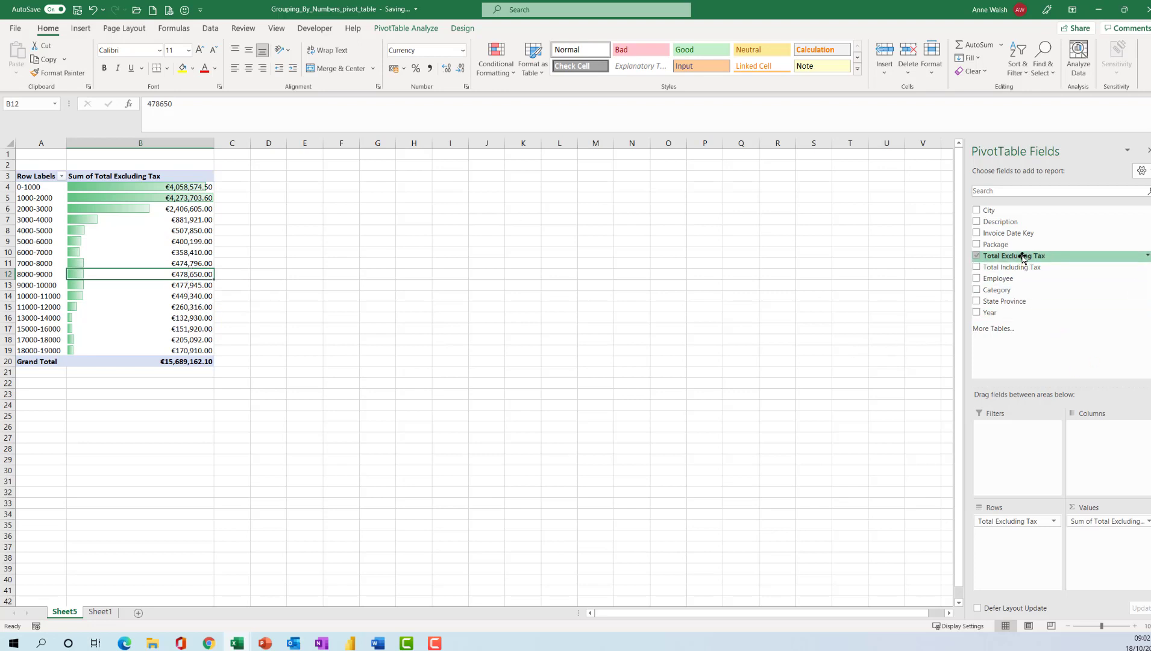
{"action": "left_click_drag", "start_coordinate": [1028, 256], "coordinate": [1101, 532]}
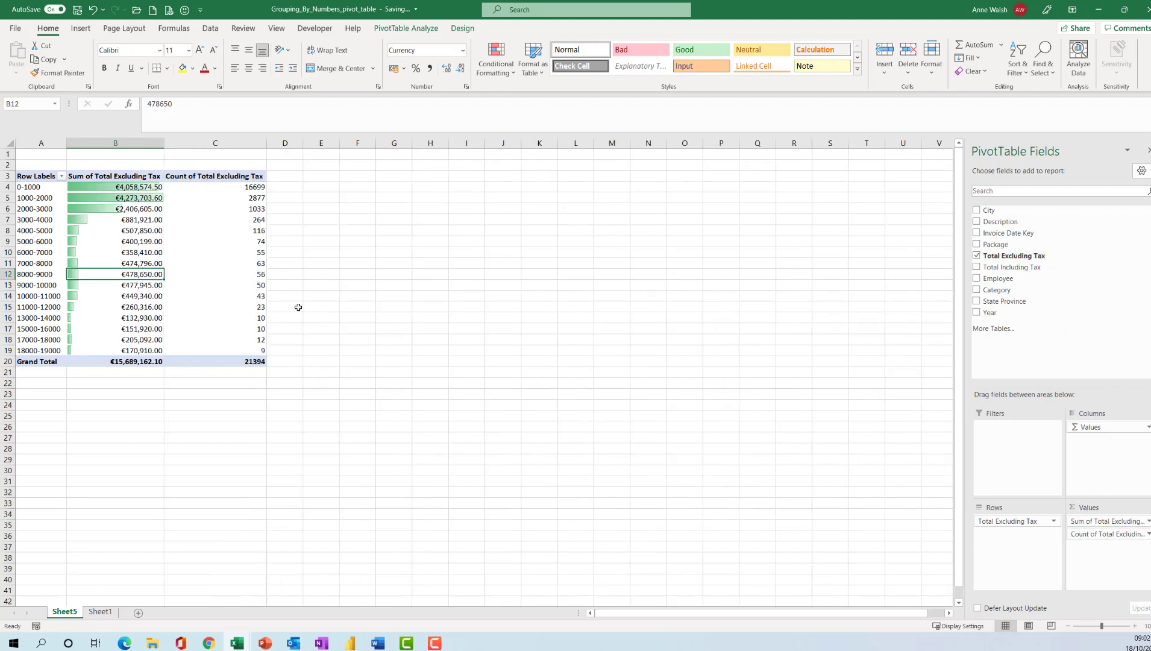
Show the Count of Total Excluding Tax values as % of Grand Total, and undo that change.
{"action": "right_click", "coordinate": [256, 232]}
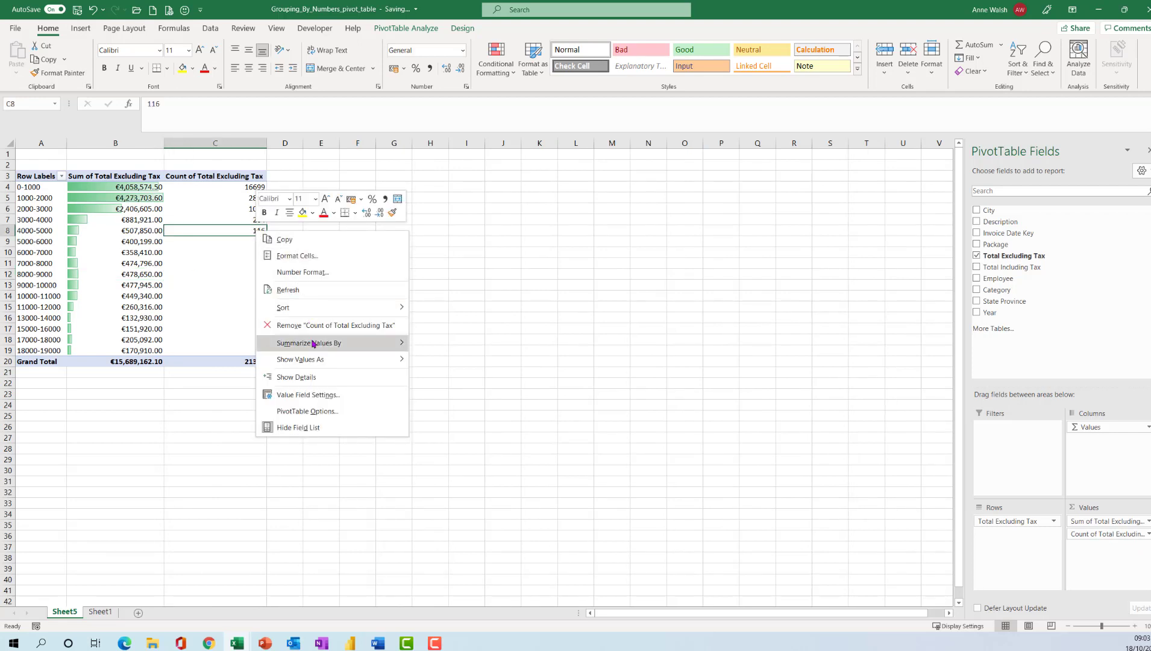
{"action": "mouse_move", "coordinate": [362, 359]}
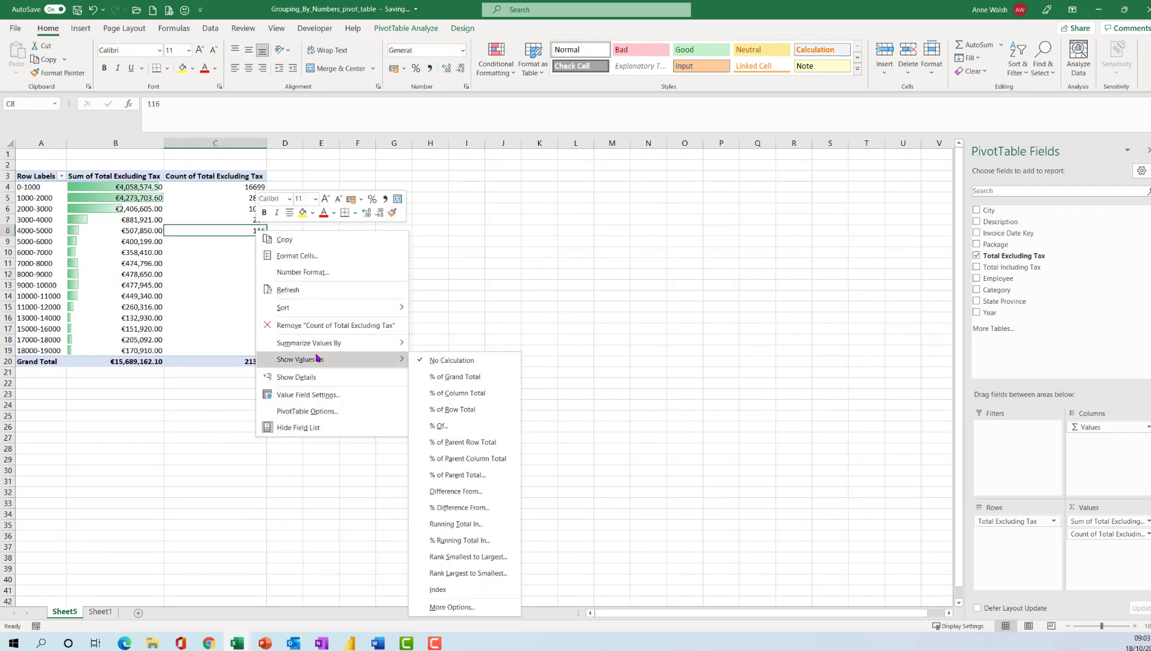
{"action": "left_click", "coordinate": [453, 378]}
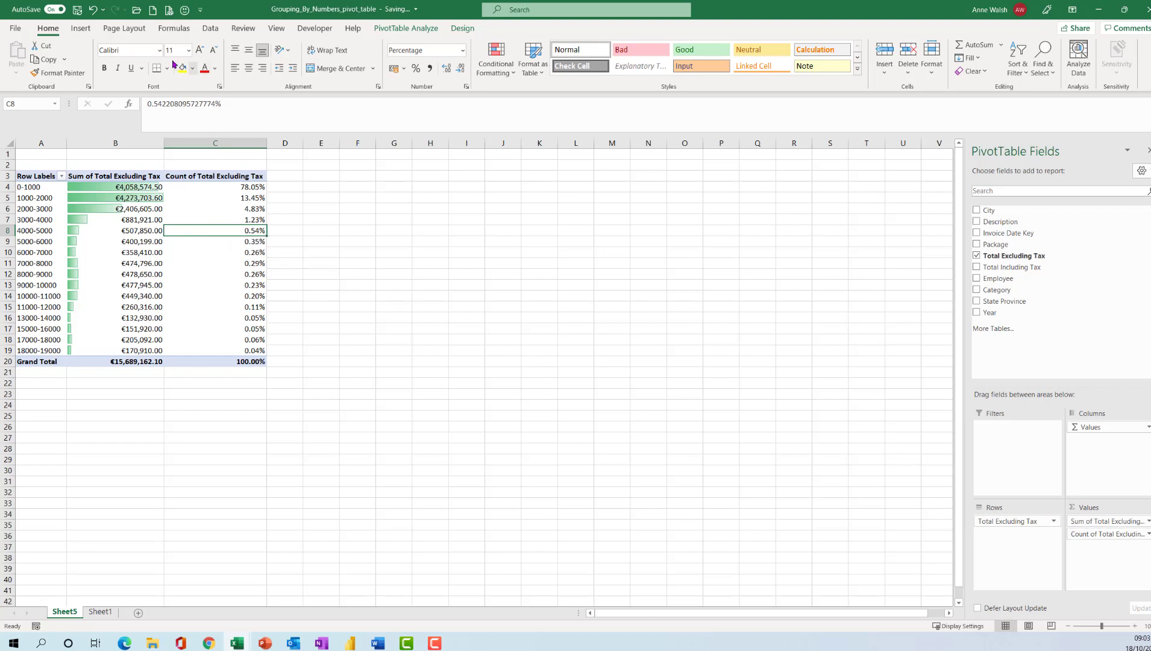
{"action": "left_click", "coordinate": [92, 9]}
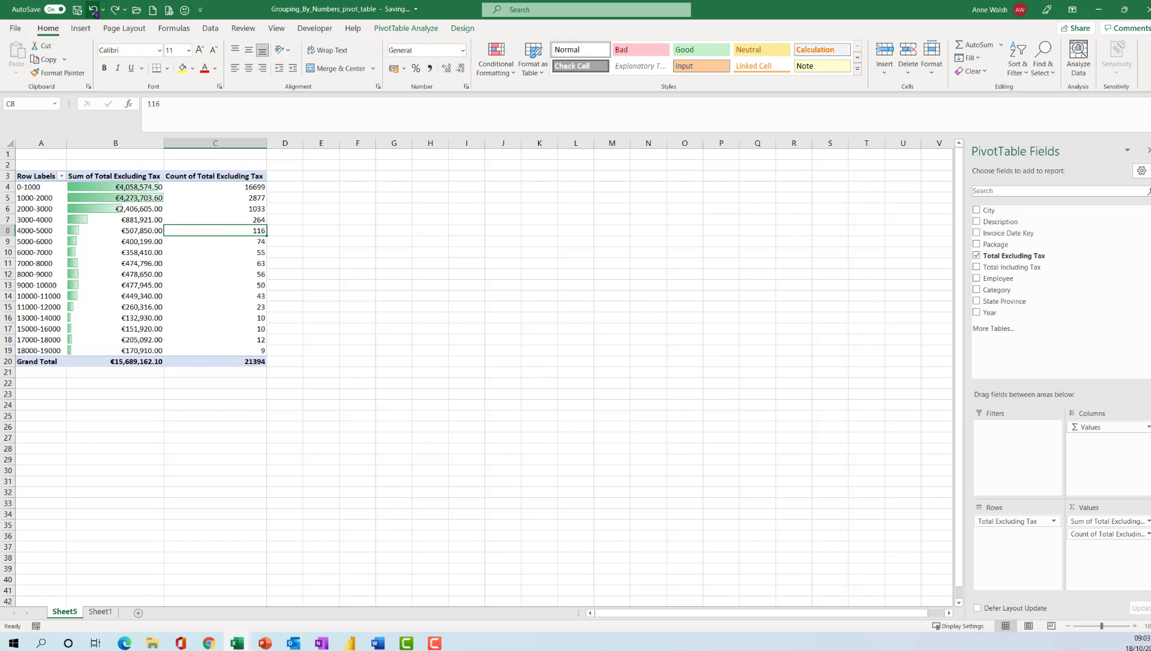
Summarize the second Total Excluding Tax value field by Sum and show it as % of Grand Total.
{"action": "right_click", "coordinate": [254, 233]}
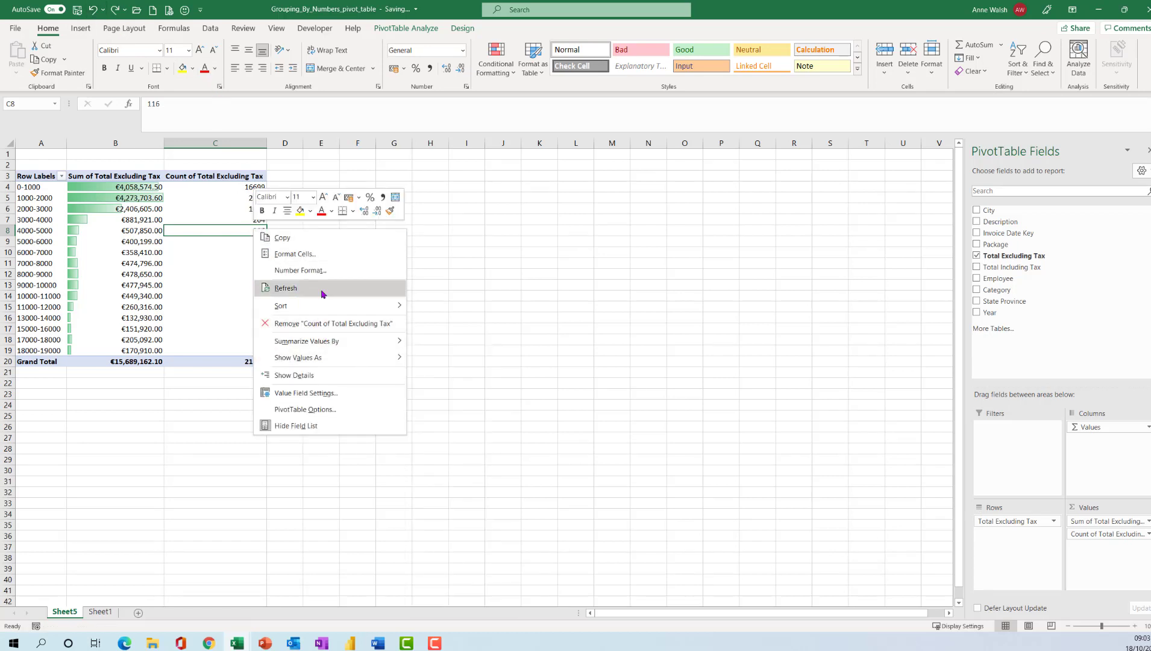
{"action": "mouse_move", "coordinate": [332, 342]}
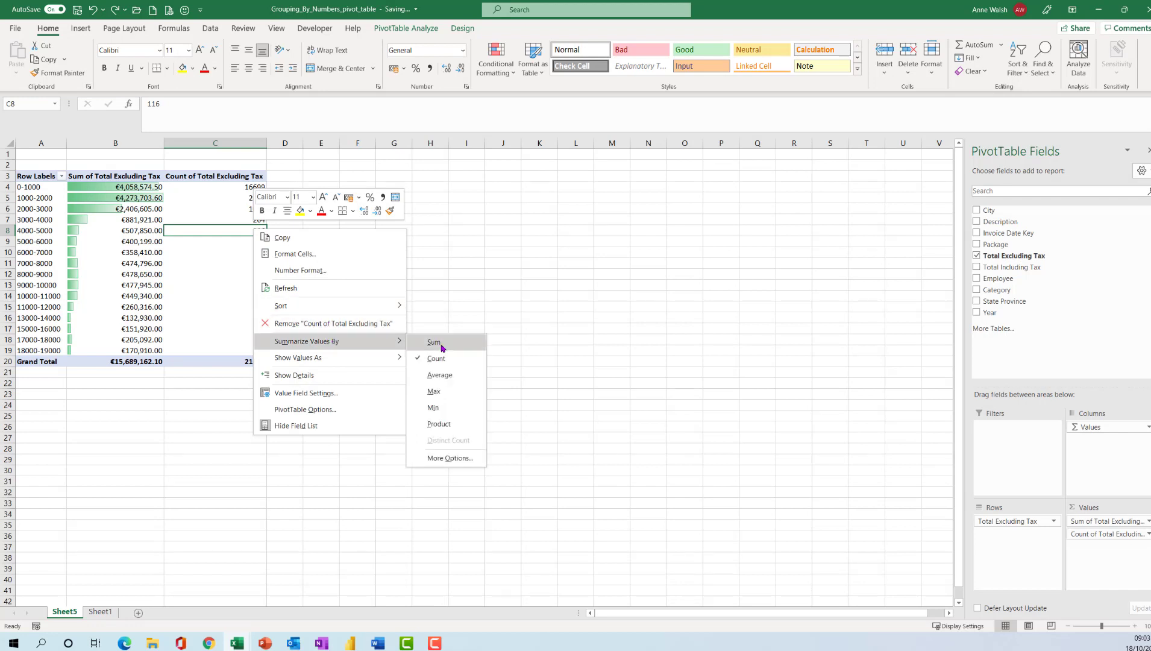
{"action": "left_click", "coordinate": [443, 346]}
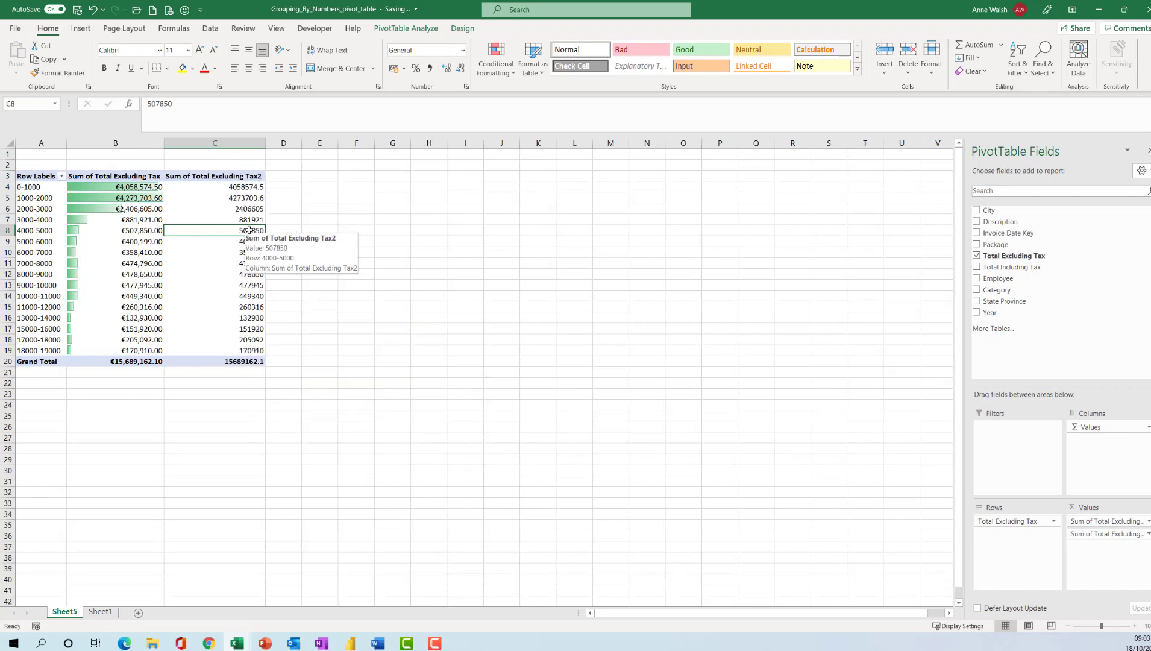
{"action": "right_click", "coordinate": [251, 228]}
{"action": "mouse_move", "coordinate": [296, 359]}
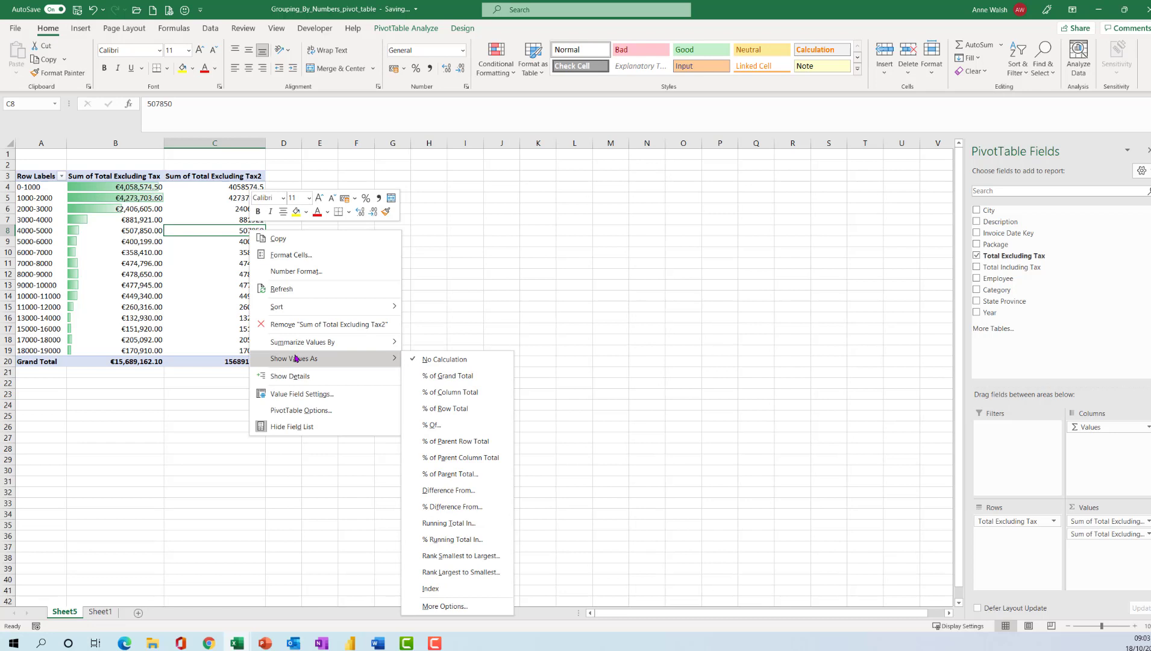
{"action": "left_click", "coordinate": [446, 379]}
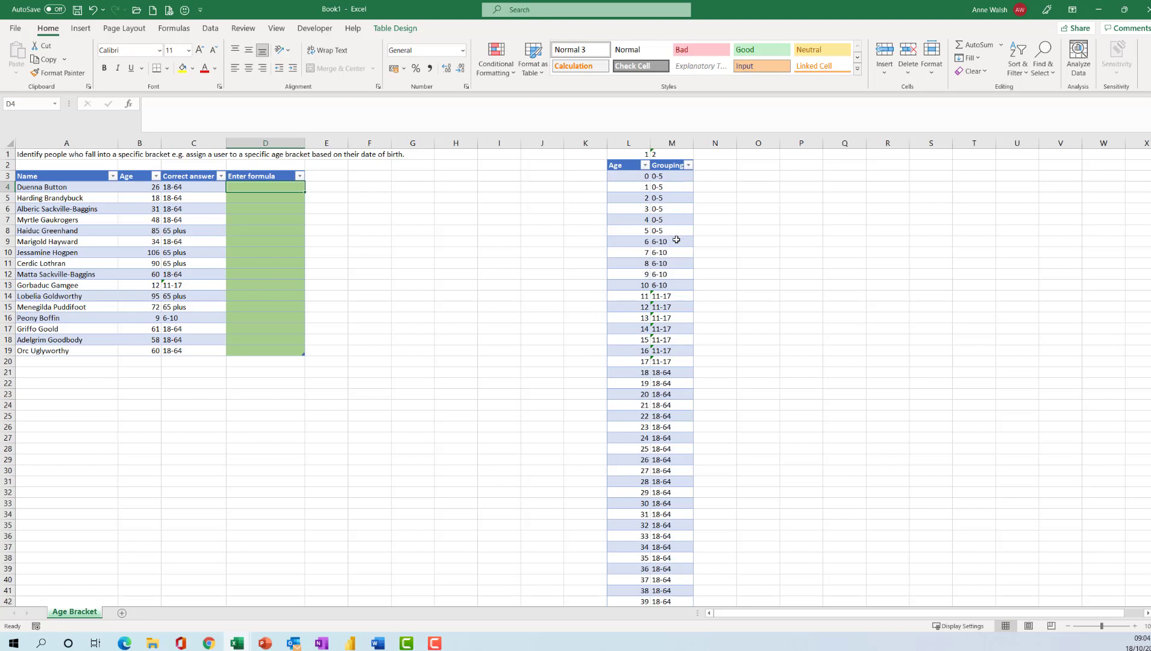
Start a VLOOKUP in cell D4 of the Enter formula column, using the same row's Age as the lookup value.
{"action": "scroll", "coordinate": [669, 399], "scroll_direction": "down", "scroll_amount": 10}
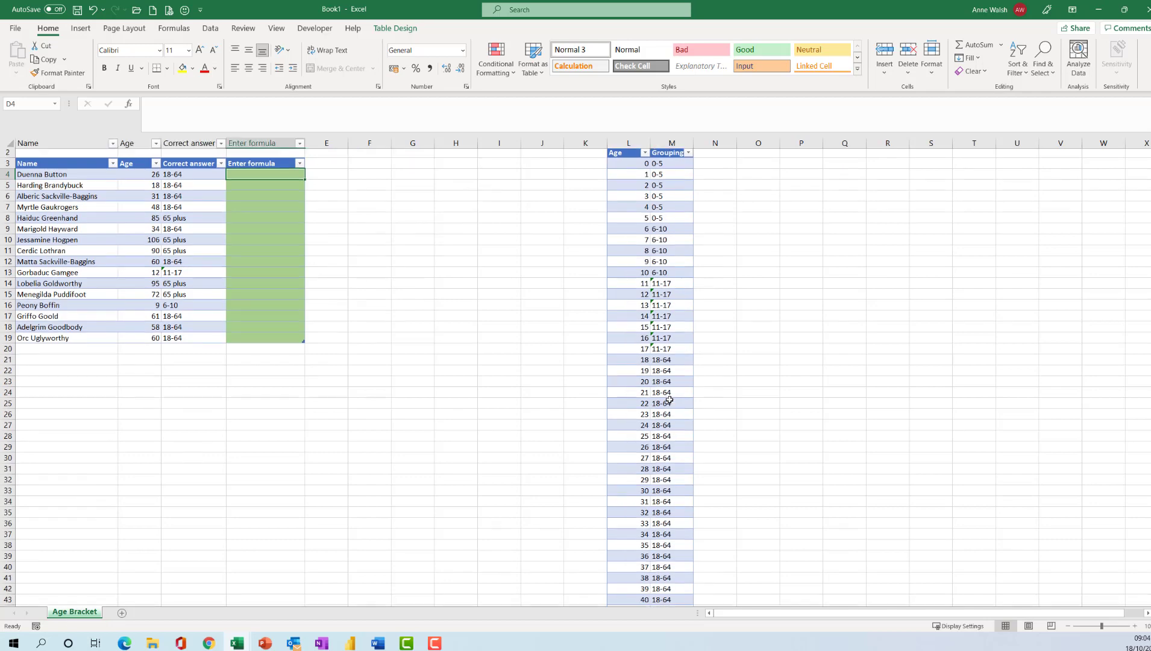
{"action": "scroll", "coordinate": [669, 400], "scroll_direction": "up", "scroll_amount": 10}
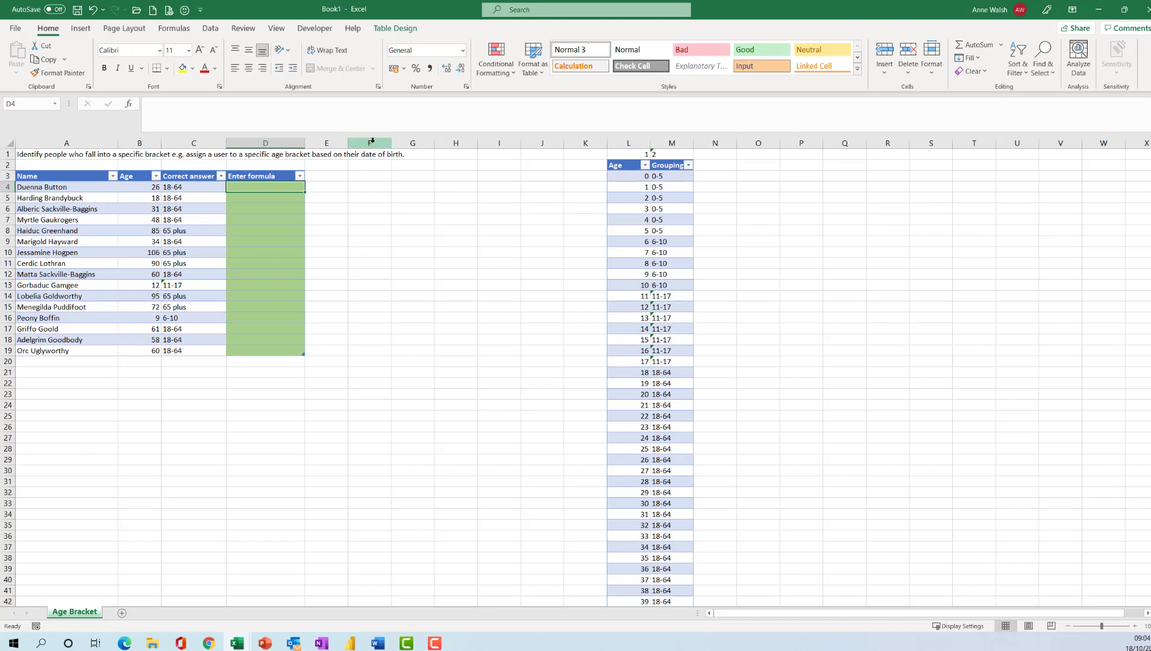
{"action": "left_click", "coordinate": [171, 30]}
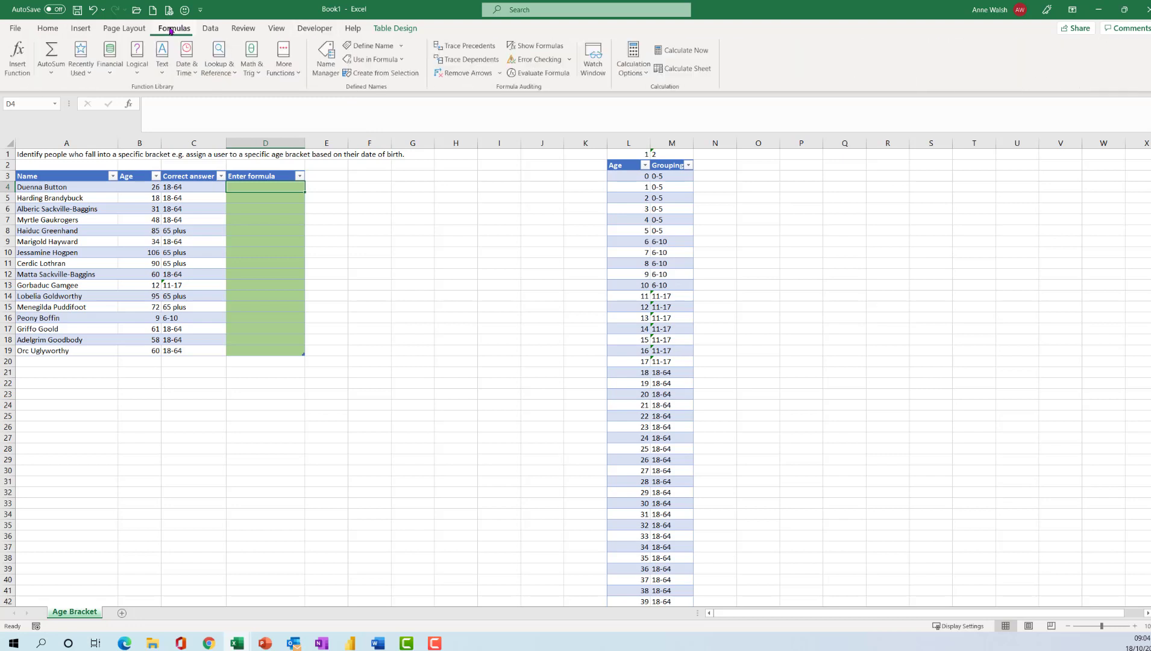
{"action": "left_click", "coordinate": [219, 60]}
{"action": "left_click", "coordinate": [264, 446]}
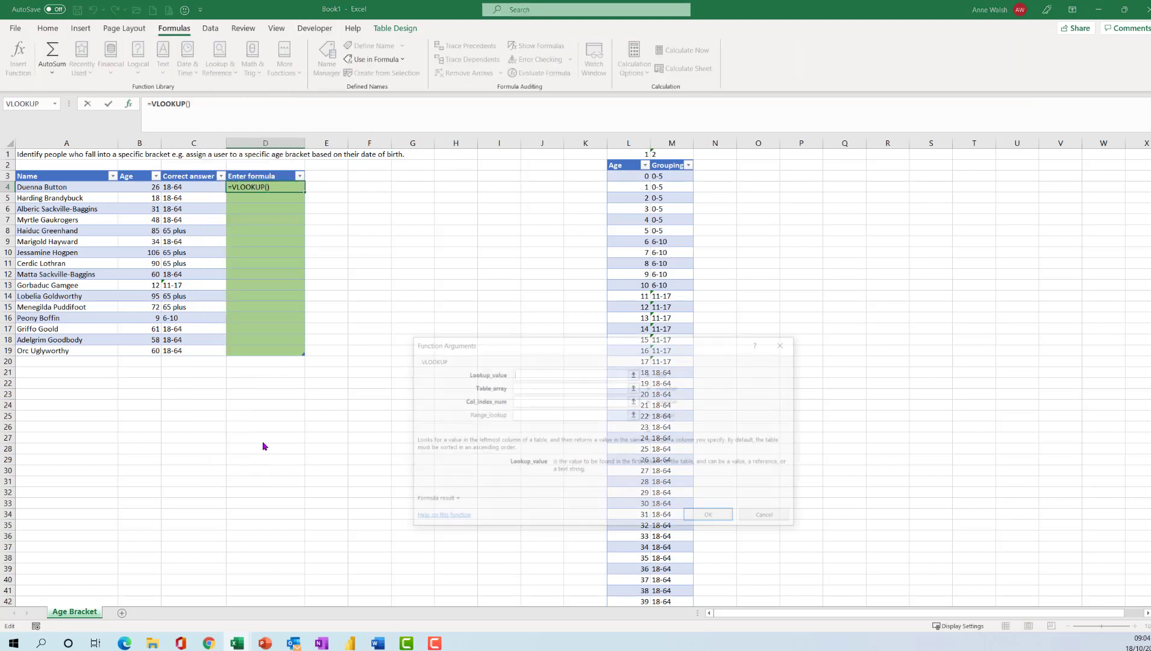
{"action": "left_click", "coordinate": [142, 186]}
Complete the VLOOKUP with table array L:M, column index number 2 and range lookup 0.
{"action": "left_click", "coordinate": [512, 387]}
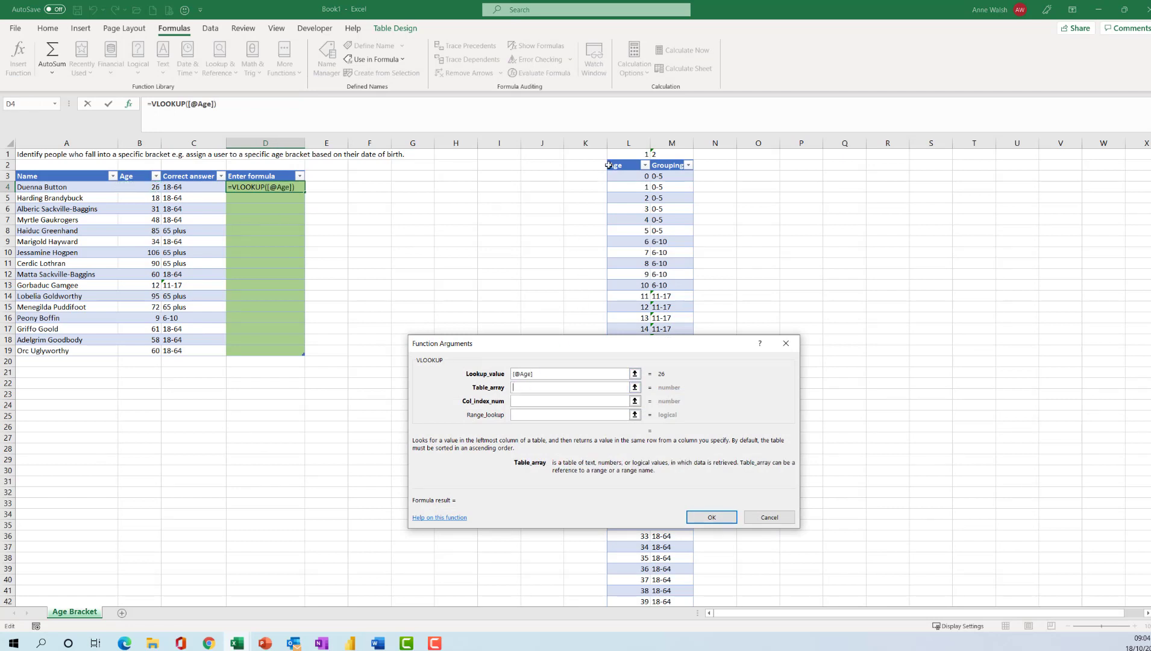
{"action": "left_click", "coordinate": [630, 142]}
{"action": "left_click_drag", "start_coordinate": [629, 142], "coordinate": [671, 143]}
{"action": "key", "text": "Tab"}
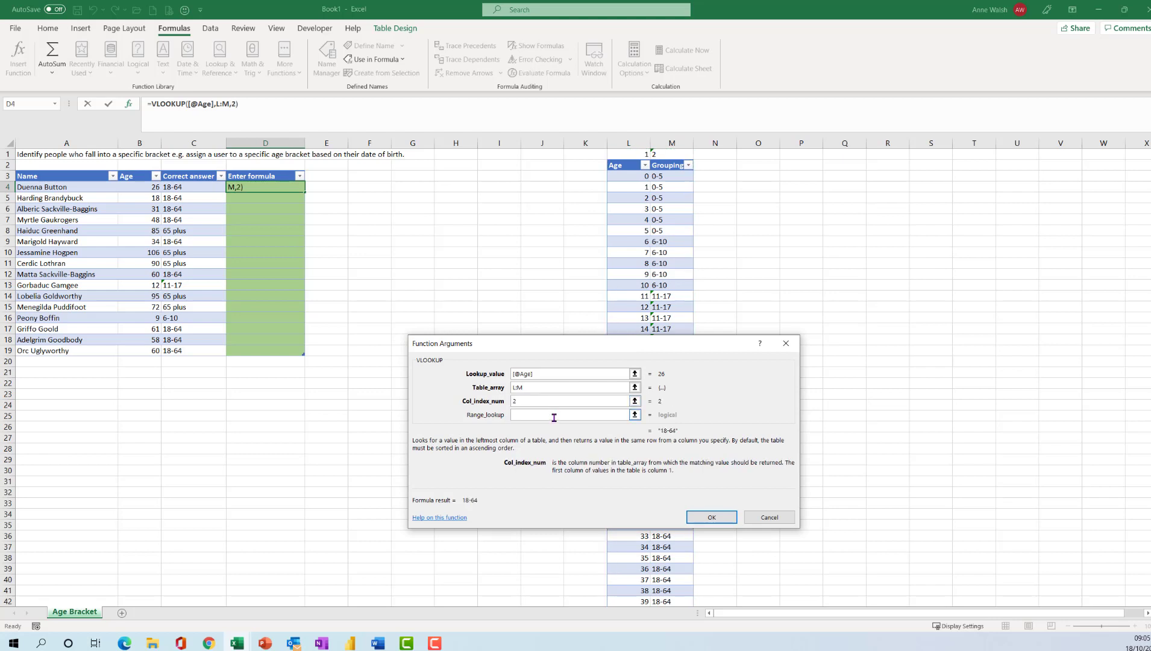
{"action": "left_click", "coordinate": [554, 416]}
{"action": "type", "text": "0"}
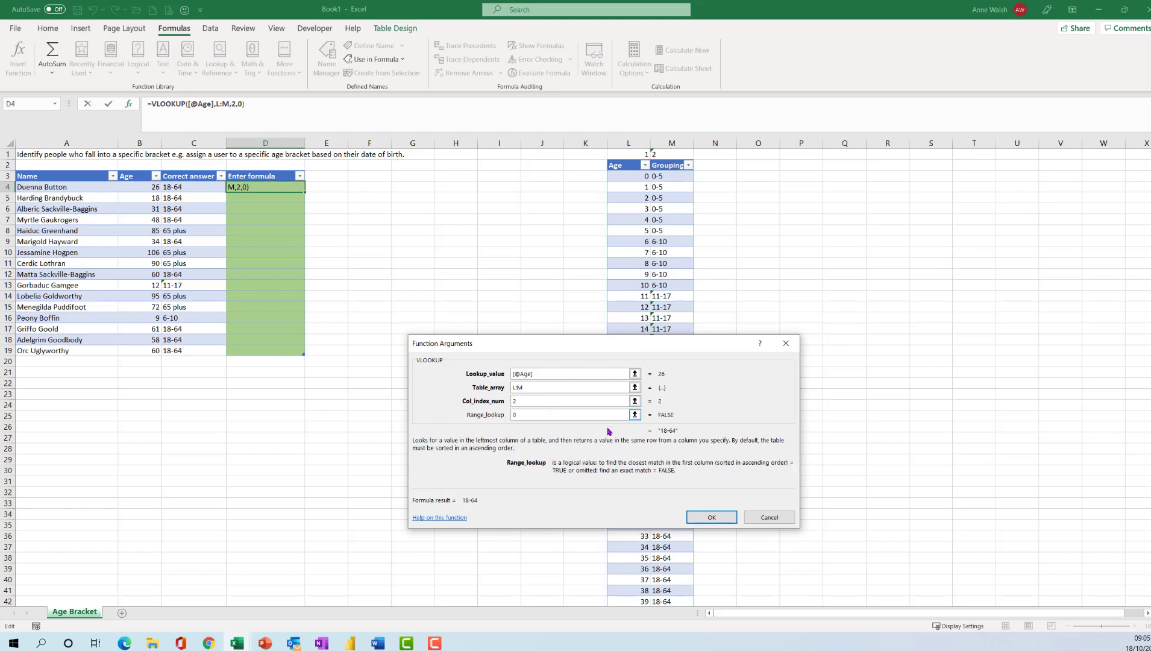
{"action": "left_click", "coordinate": [711, 519]}
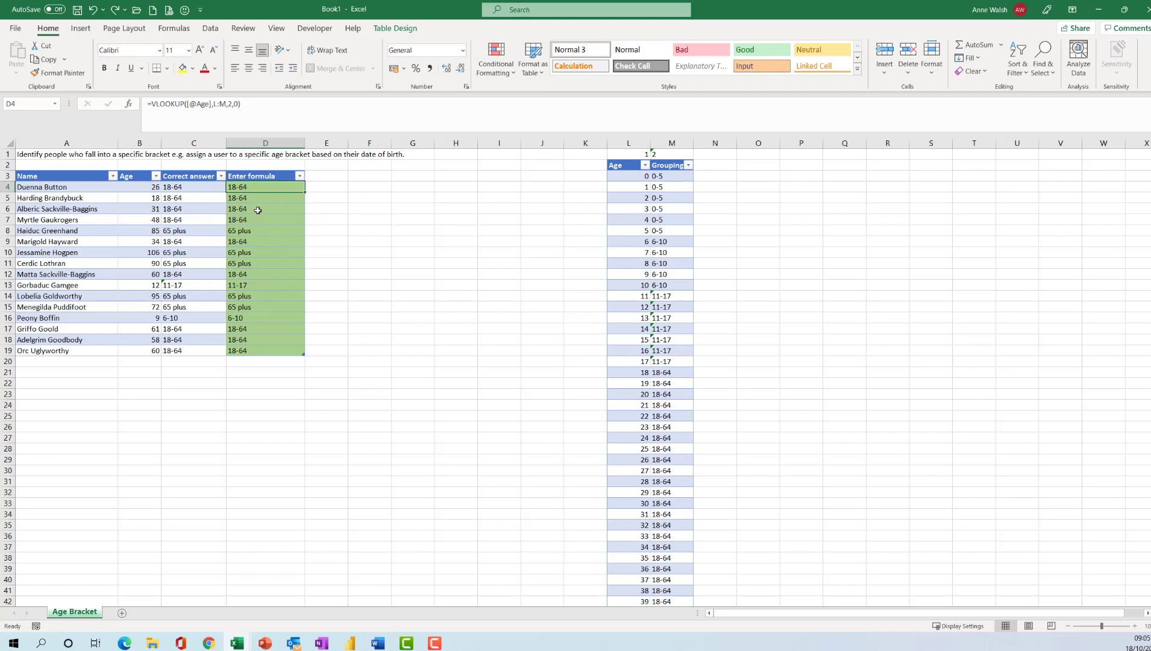
Create a PivotTable from Table3 on the existing Age Bracket worksheet at cell A24.
{"action": "left_click", "coordinate": [393, 30]}
{"action": "left_click", "coordinate": [94, 45]}
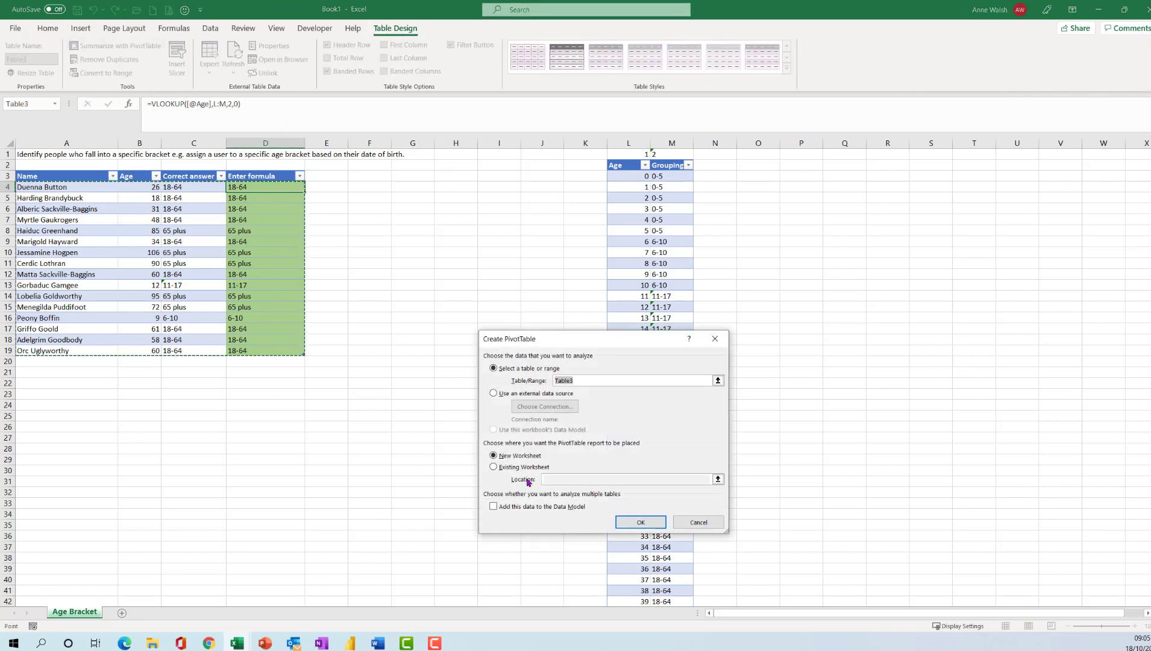
{"action": "left_click", "coordinate": [504, 469]}
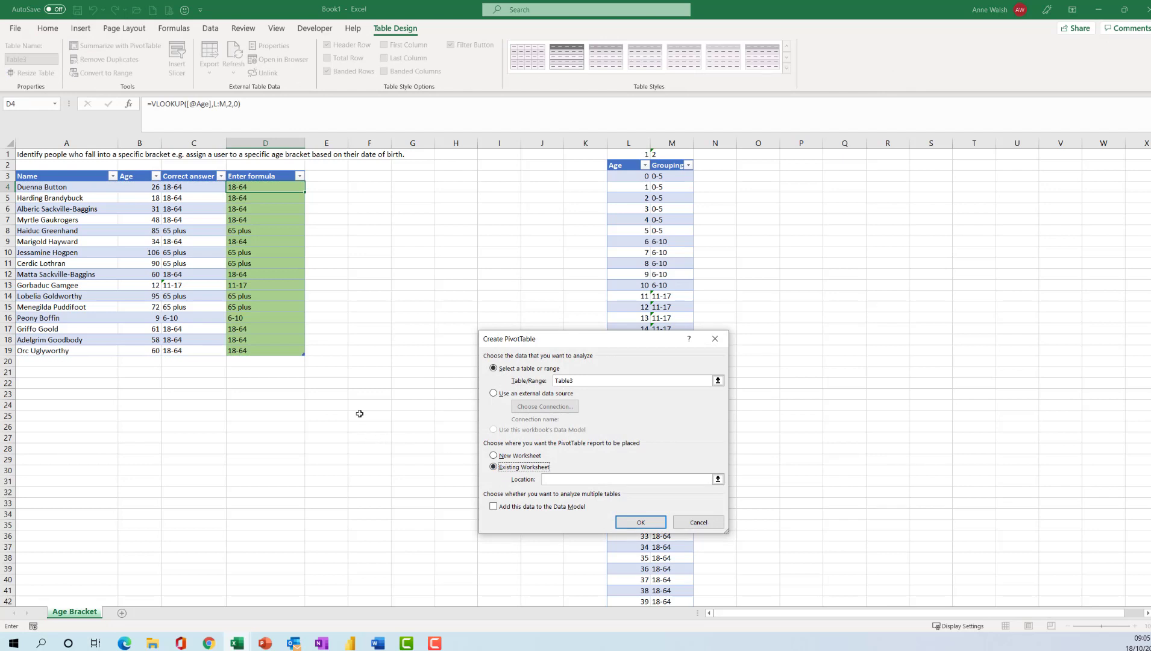
{"action": "left_click", "coordinate": [40, 408]}
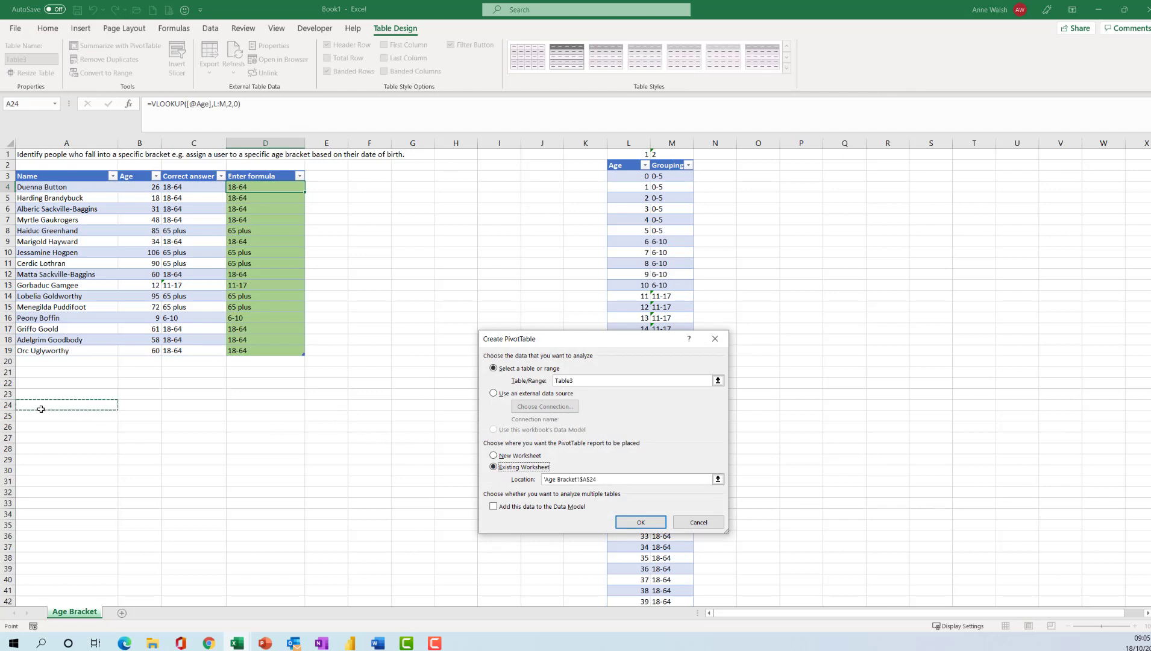
{"action": "left_click", "coordinate": [642, 523]}
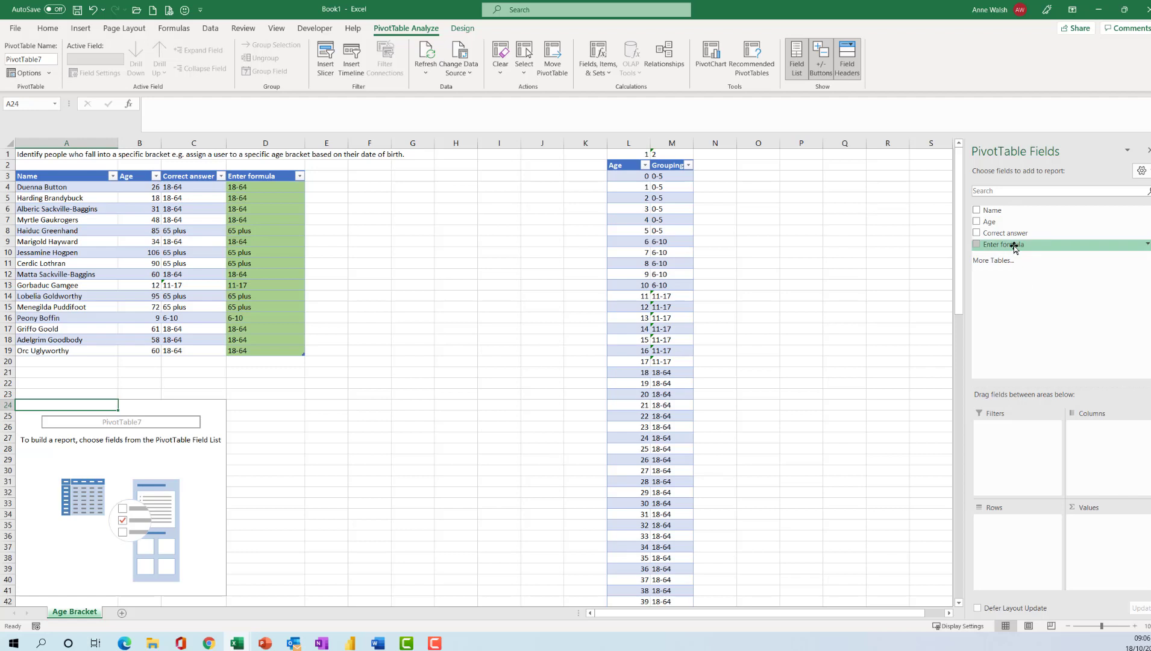
Add Enter formula to the PivotTable's rows and values, and sort the counts from largest to smallest.
{"action": "left_click_drag", "start_coordinate": [1014, 247], "coordinate": [1019, 521]}
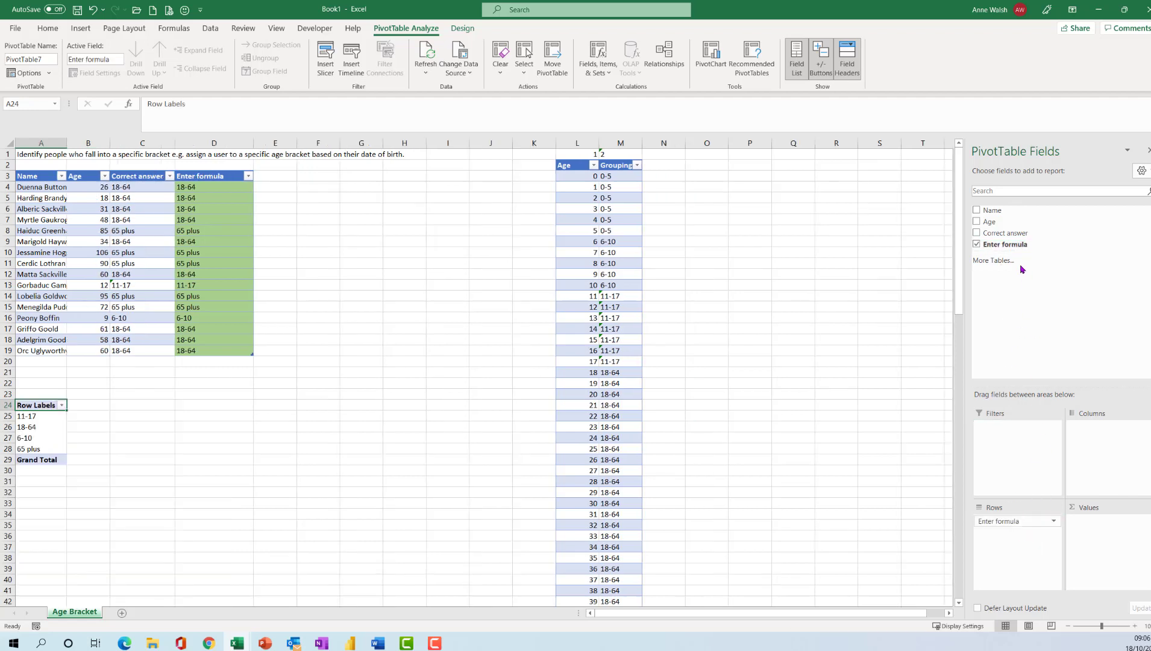
{"action": "left_click_drag", "start_coordinate": [1017, 248], "coordinate": [1076, 524]}
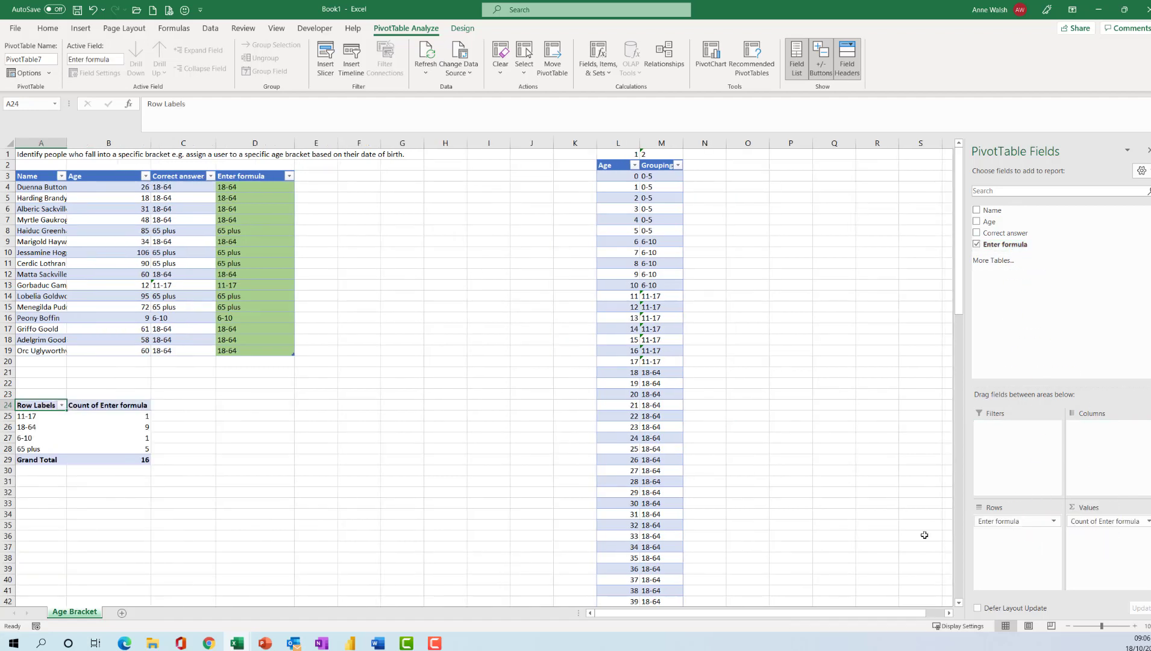
{"action": "right_click", "coordinate": [126, 429]}
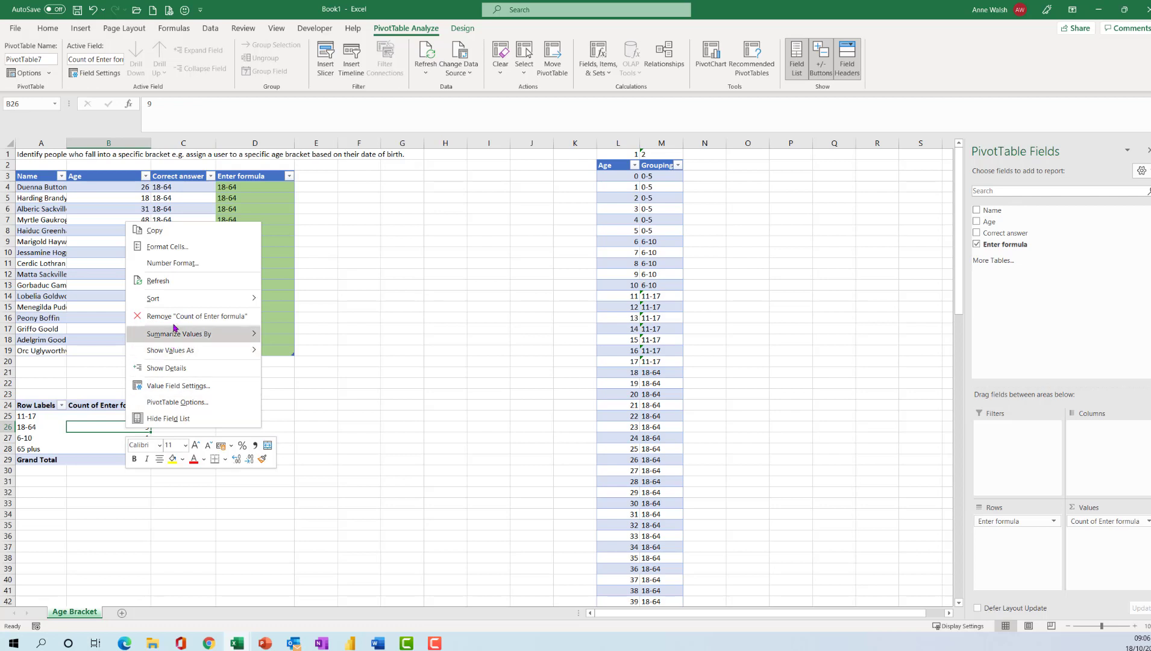
{"action": "mouse_move", "coordinate": [179, 302]}
{"action": "left_click", "coordinate": [316, 316]}
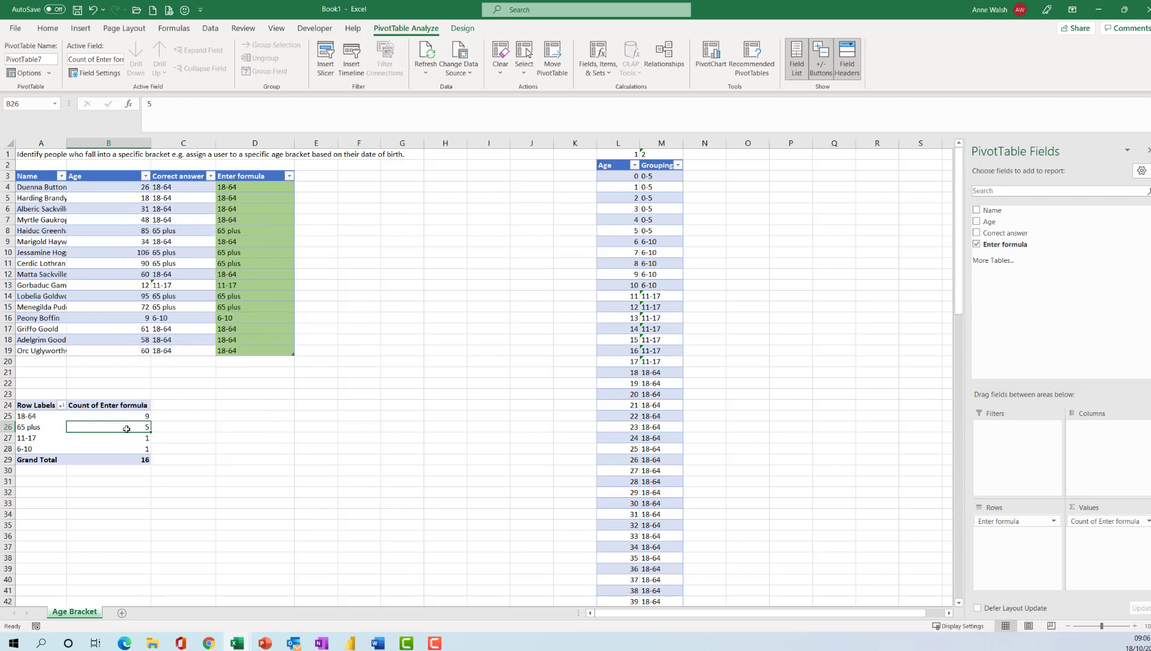
{"action": "mouse_move", "coordinate": [127, 429]}
{"action": "scroll", "coordinate": [656, 361], "scroll_direction": "down", "scroll_amount": 2}
{"action": "scroll", "coordinate": [656, 361], "scroll_direction": "up", "scroll_amount": 2}
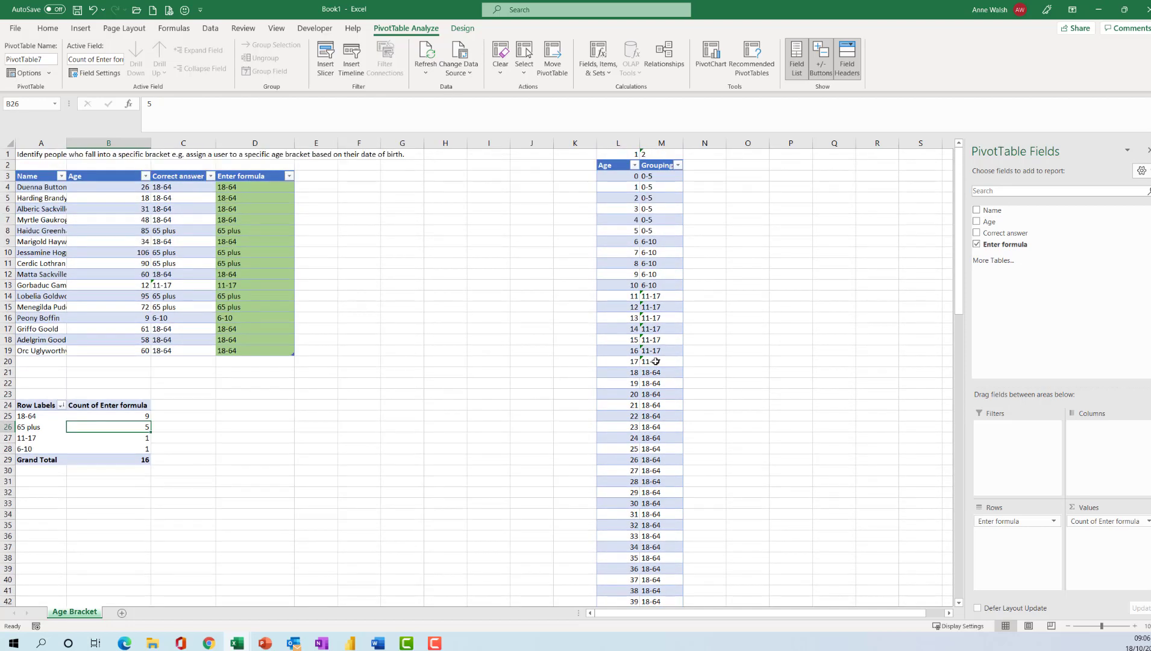